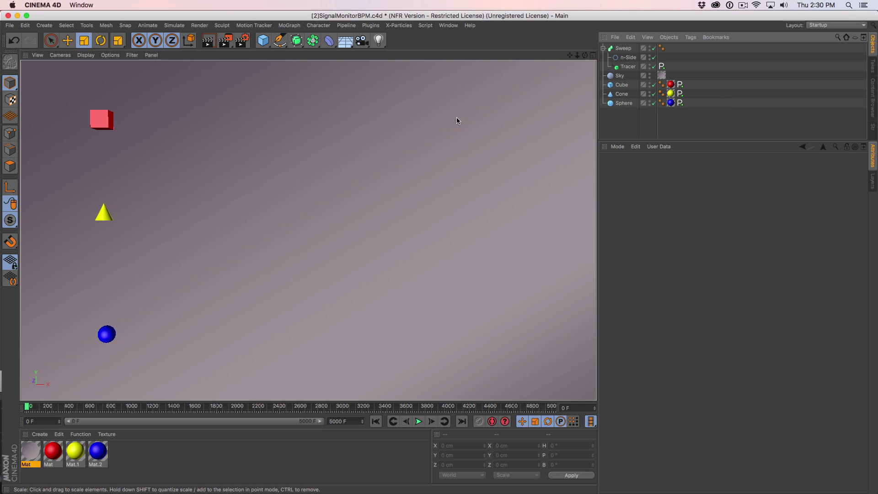
Inspect the Tracer's Signal tag settings, then clear the selection.
{"action": "left_click", "coordinate": [625, 67]}
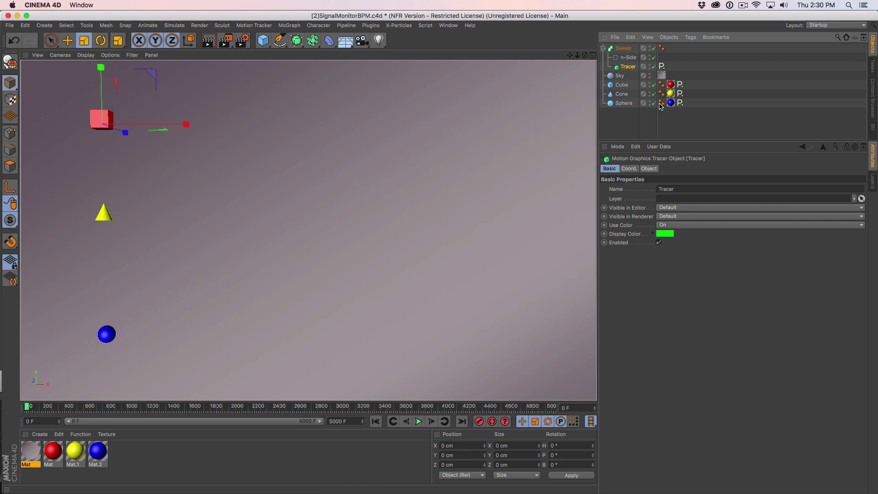
{"action": "left_click", "coordinate": [662, 66]}
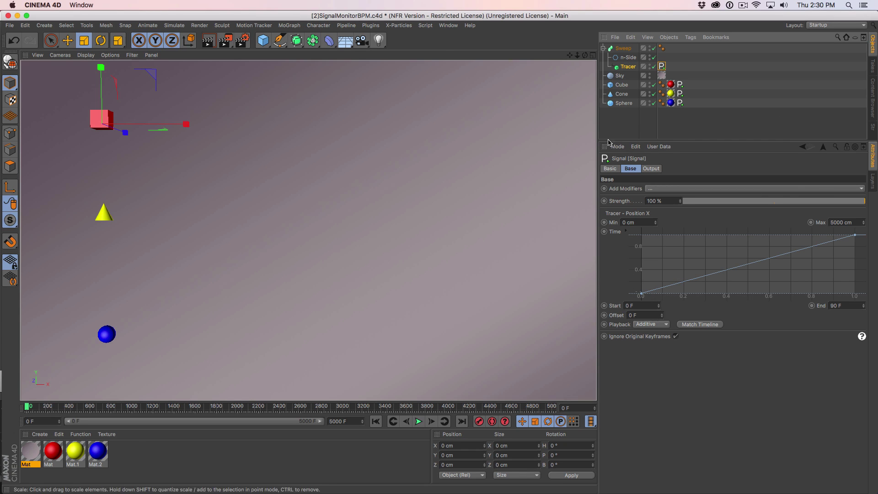
{"action": "left_click", "coordinate": [633, 128]}
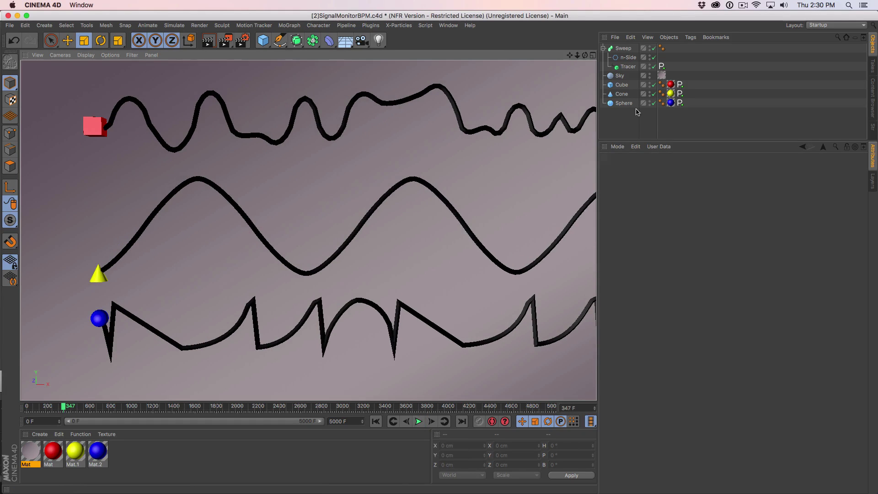
Disable the Cone and Sphere, center the view on the cube's trace, and rewind to frame 0.
{"action": "left_click_drag", "start_coordinate": [652, 96], "coordinate": [654, 118]}
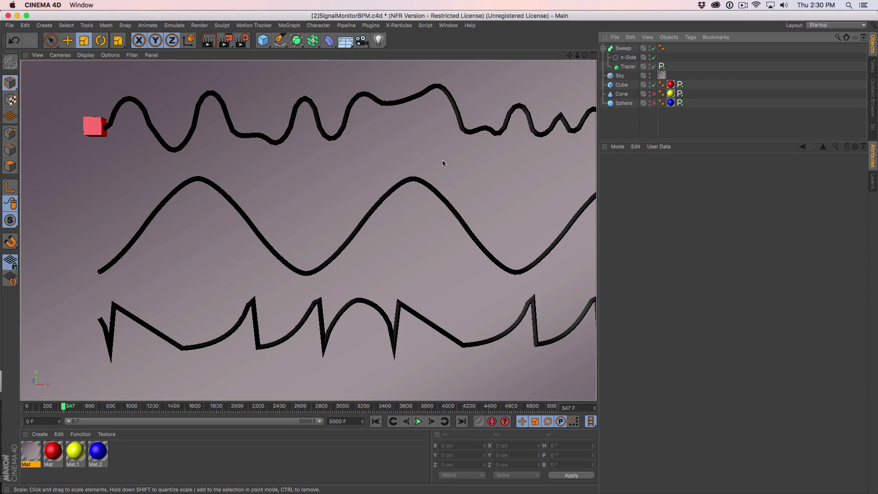
{"action": "middle_click_drag", "start_coordinate": [421, 118], "coordinate": [380, 252], "text": "alt"}
{"action": "left_click", "coordinate": [382, 424]}
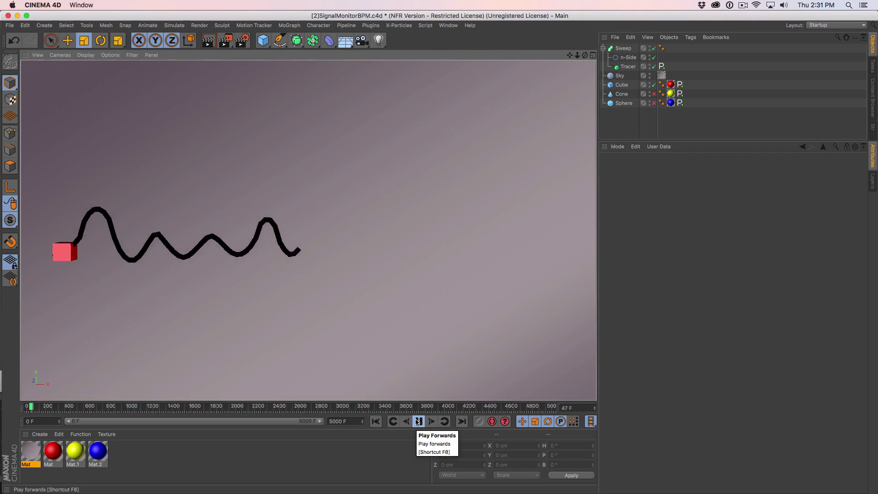
Show the cube Signal tag's Noise settings and test Variation 1555 cm, then undo to 555 cm.
{"action": "left_click", "coordinate": [680, 84]}
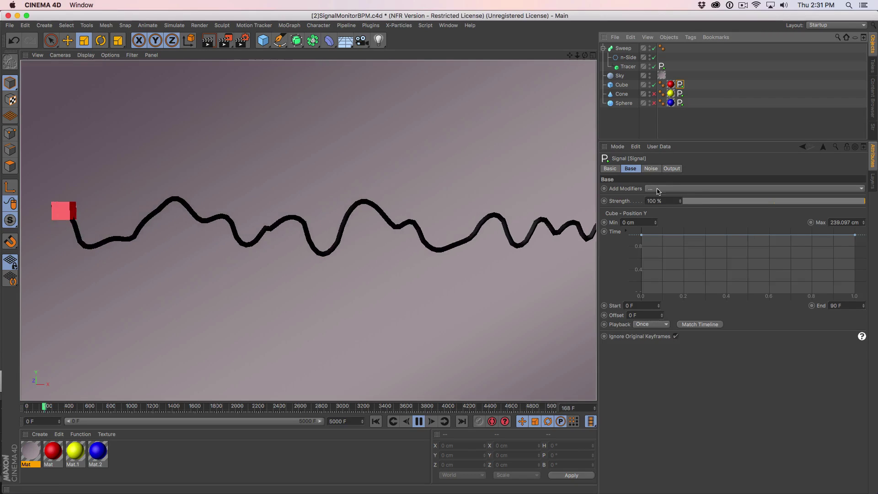
{"action": "left_click", "coordinate": [650, 169]}
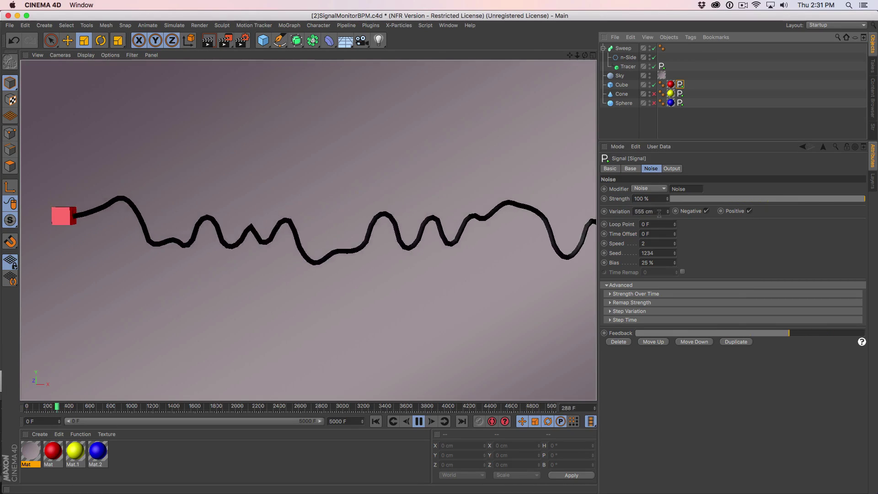
{"action": "left_click", "coordinate": [636, 212]}
{"action": "type", "text": "1"}
{"action": "key", "text": "Return"}
{"action": "key", "text": "super+z"}
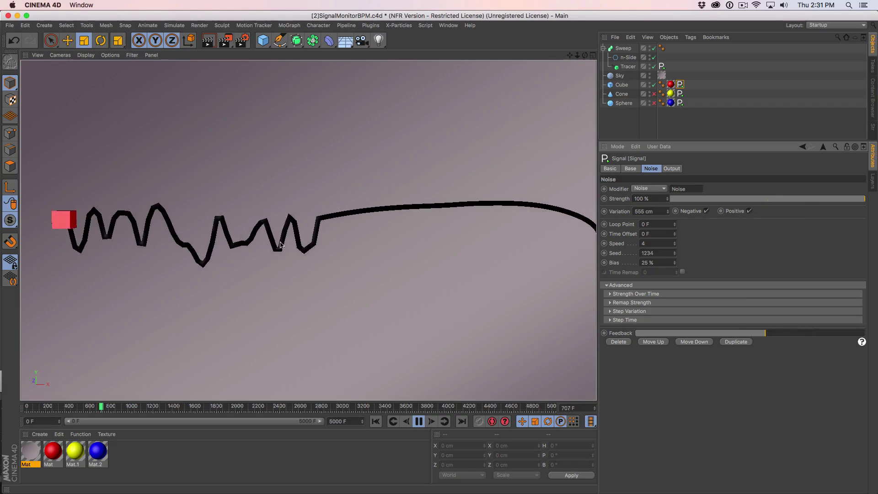
Try a noise Bias of 0 %, lower Speed to 2, then set Bias to 25 %.
{"action": "double_click", "coordinate": [650, 263]}
{"action": "type", "text": "0"}
{"action": "key", "text": "Return"}
{"action": "left_click", "coordinate": [675, 245]}
{"action": "left_click", "coordinate": [674, 245]}
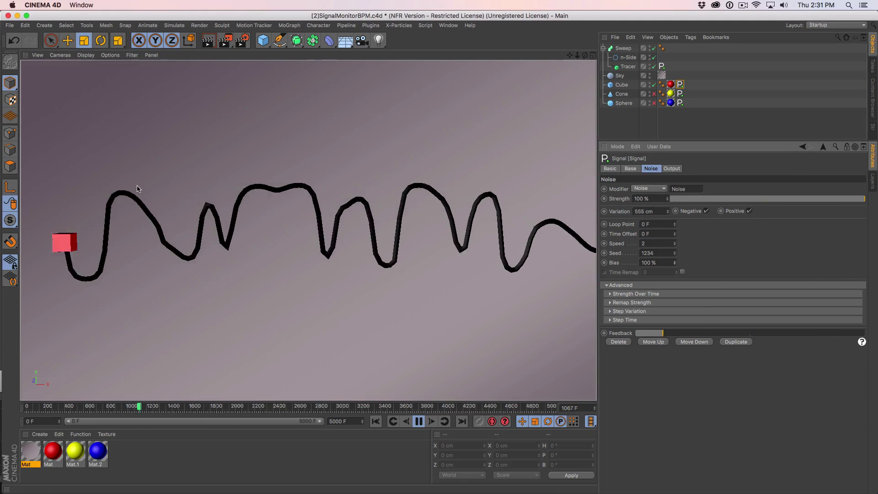
{"action": "double_click", "coordinate": [654, 263]}
{"action": "type", "text": "25"}
{"action": "key", "text": "Return"}
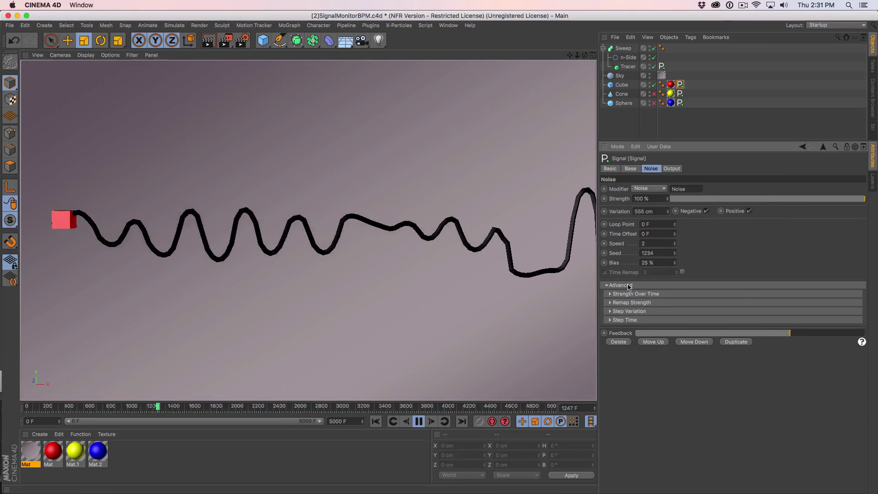
{"action": "left_click", "coordinate": [662, 285]}
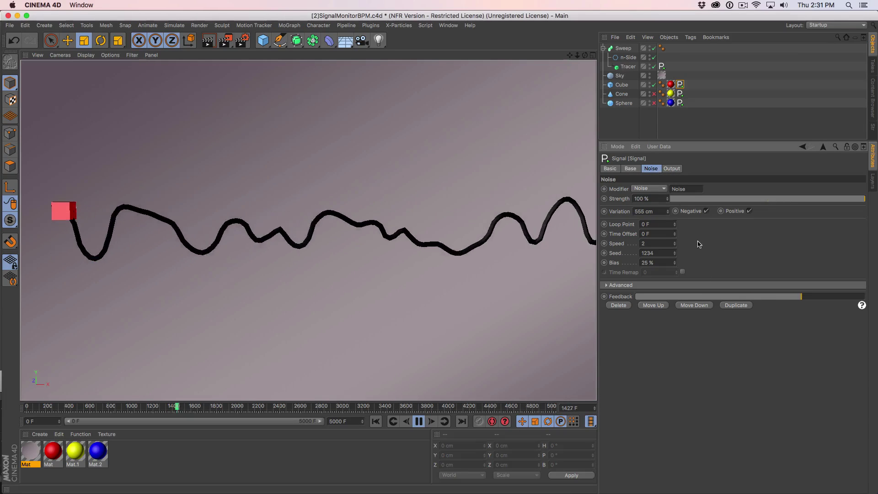
Enable Step Variation under the Advanced noise options with a value of 200 cm.
{"action": "left_click", "coordinate": [618, 285]}
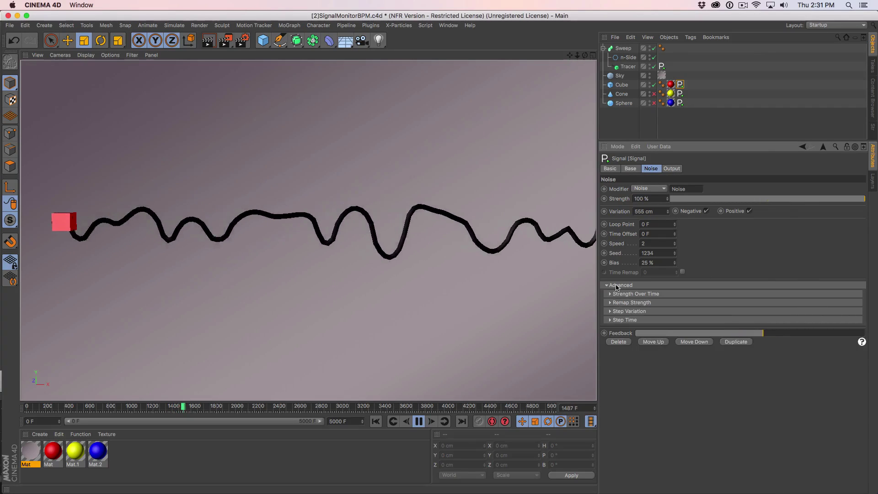
{"action": "left_click", "coordinate": [630, 311]}
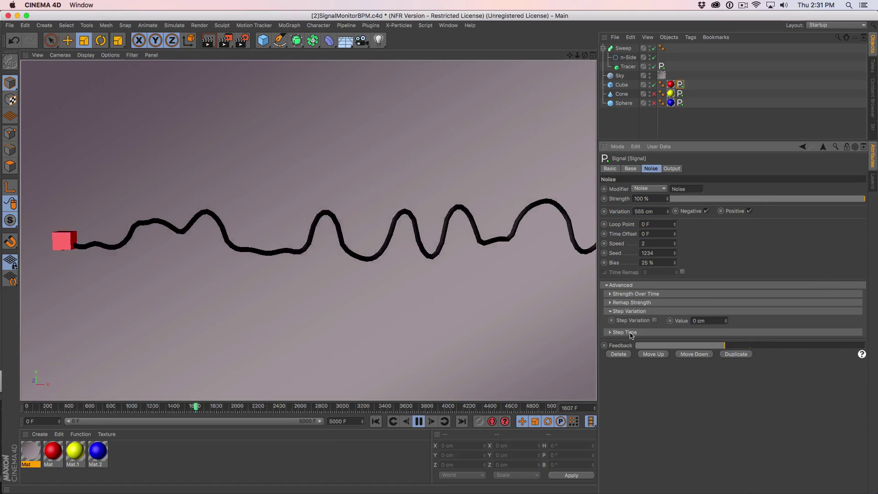
{"action": "left_click", "coordinate": [655, 320]}
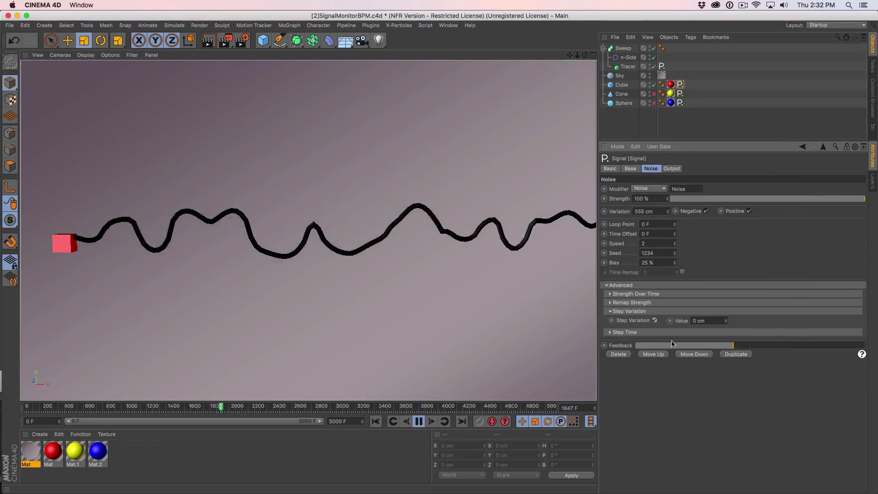
{"action": "left_click", "coordinate": [714, 323]}
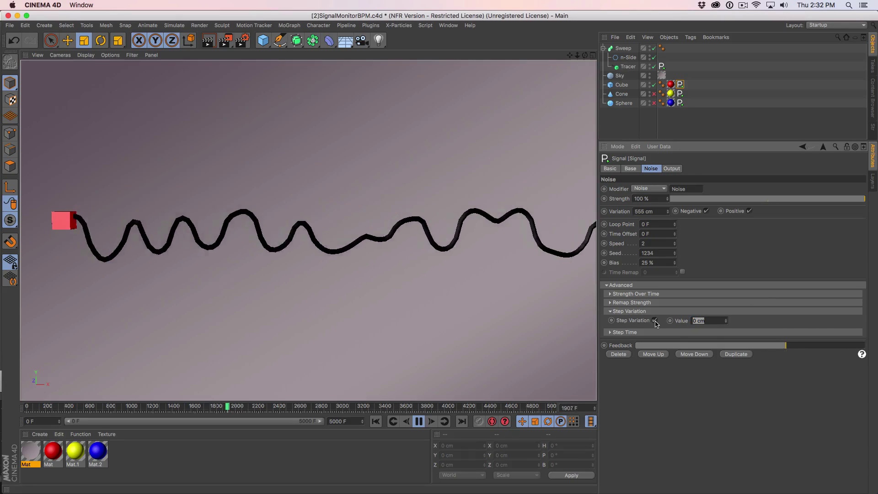
{"action": "type", "text": "200"}
{"action": "key", "text": "Return"}
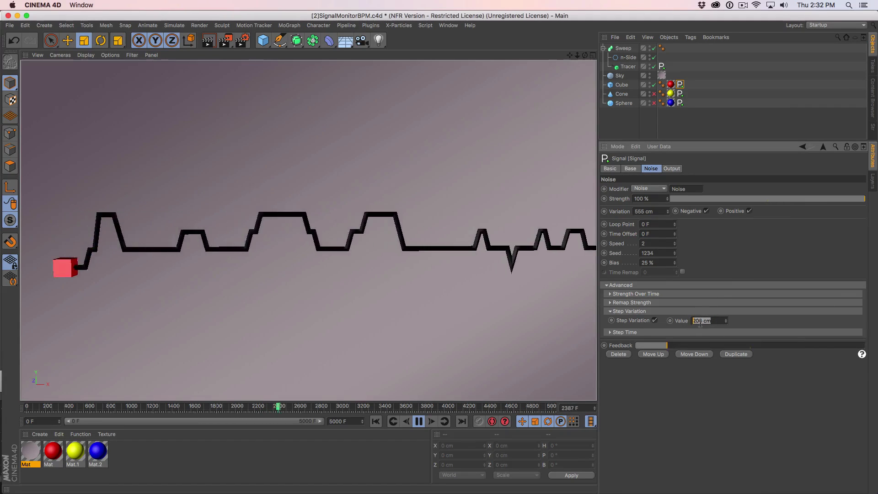
Try a 50 cm step with the Sweep toggled off and on, raise it to 300 cm, then disable Step Variation.
{"action": "left_click", "coordinate": [708, 320]}
{"action": "type", "text": "50"}
{"action": "key", "text": "Return"}
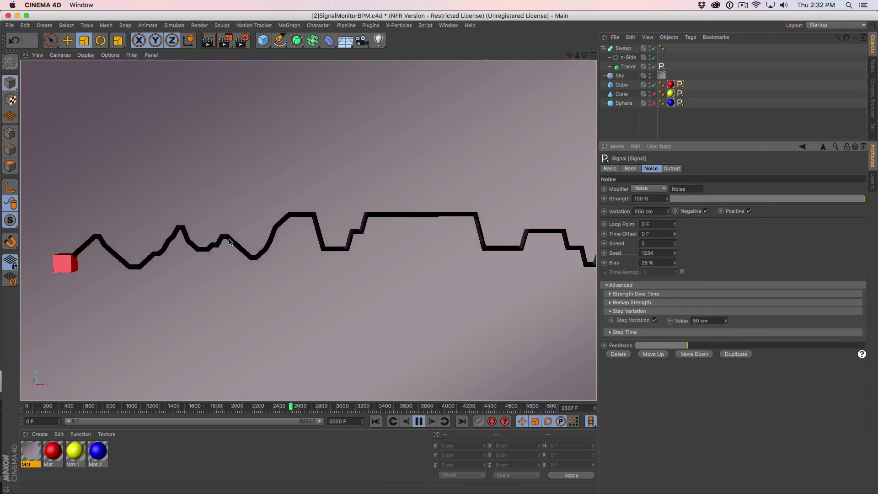
{"action": "left_click", "coordinate": [654, 49]}
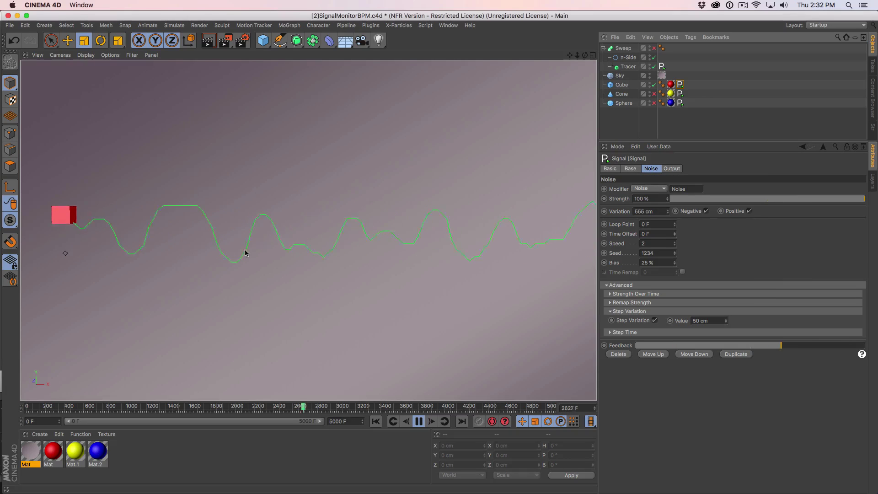
{"action": "left_click", "coordinate": [654, 49]}
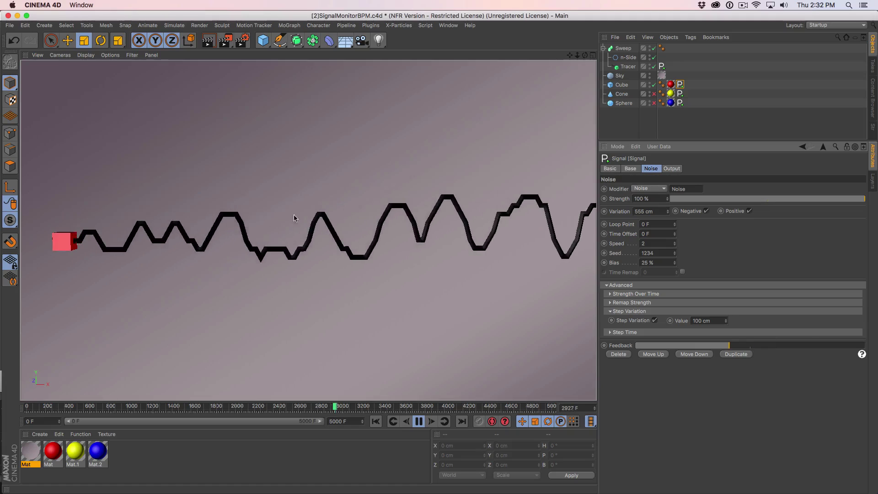
{"action": "left_click_drag", "start_coordinate": [726, 320], "coordinate": [725, 245]}
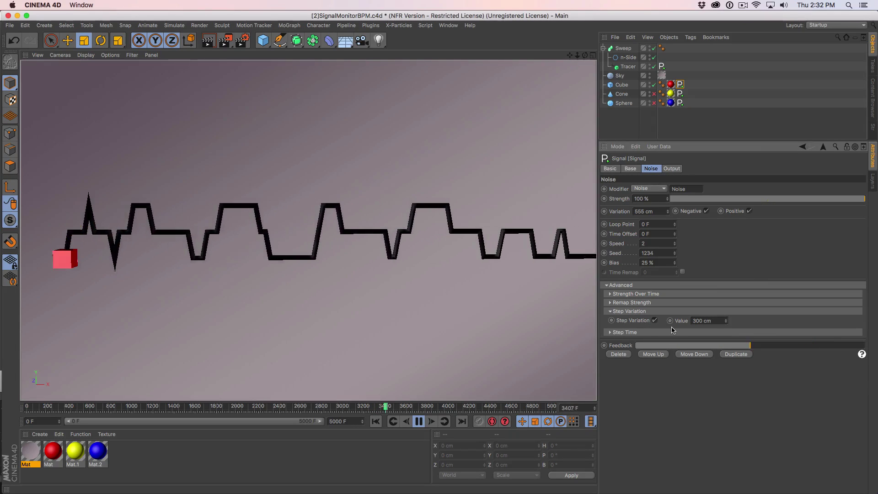
{"action": "left_click", "coordinate": [654, 320]}
Expand Step Time, then switch it off and re-enable Step Variation at 300 cm to compare.
{"action": "left_click", "coordinate": [612, 311]}
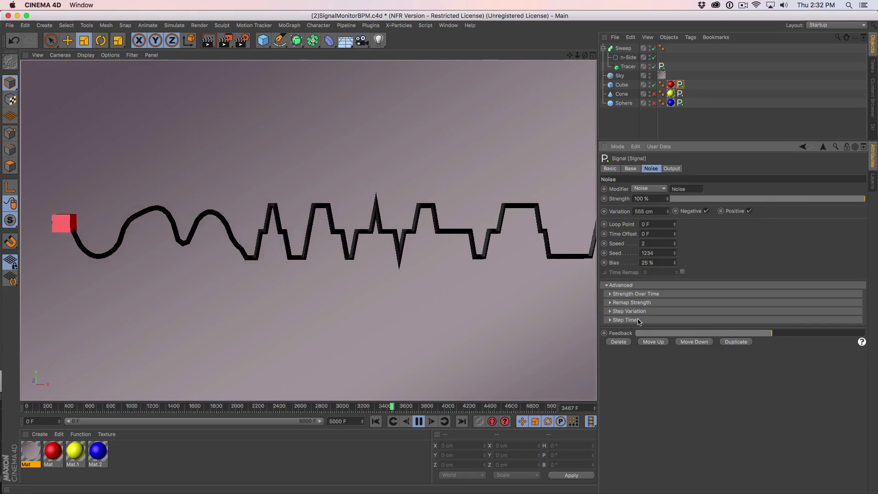
{"action": "left_click", "coordinate": [615, 320]}
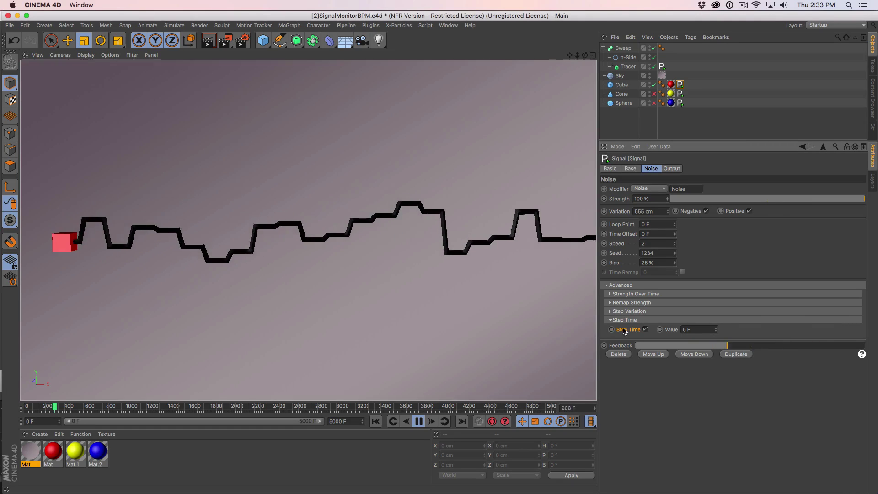
{"action": "left_click", "coordinate": [645, 328]}
{"action": "left_click", "coordinate": [639, 313]}
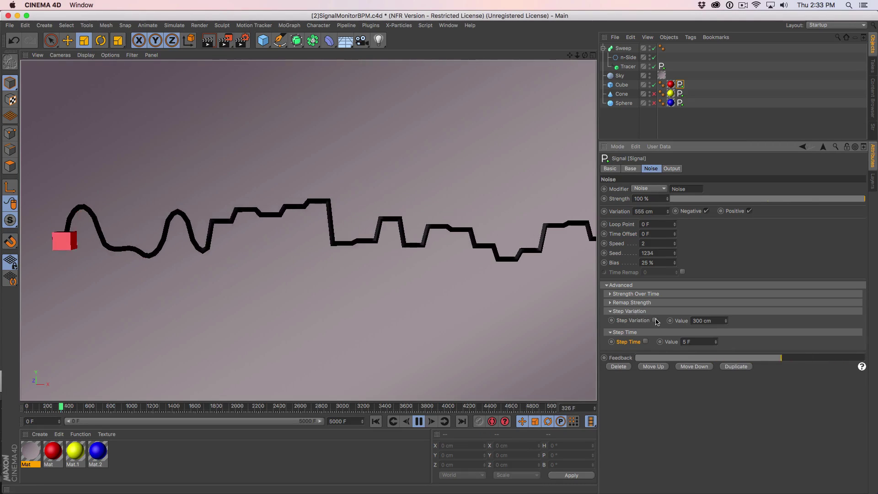
{"action": "left_click", "coordinate": [654, 320]}
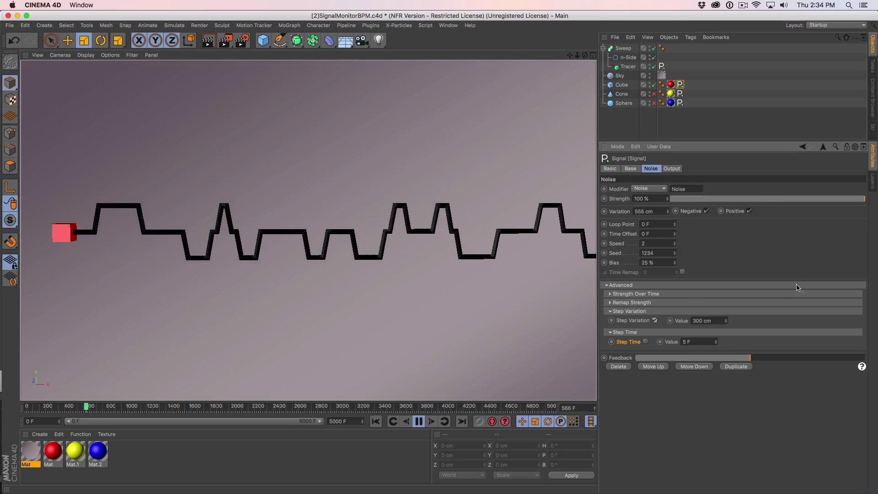
Hide the cube and bring up the cone's Signal tag settings.
{"action": "left_click", "coordinate": [642, 311]}
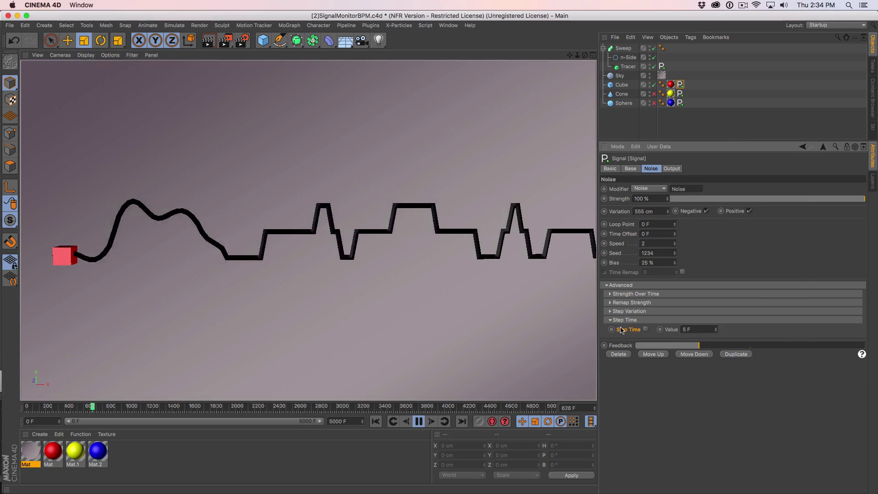
{"action": "left_click", "coordinate": [625, 319]}
{"action": "left_click", "coordinate": [654, 85]}
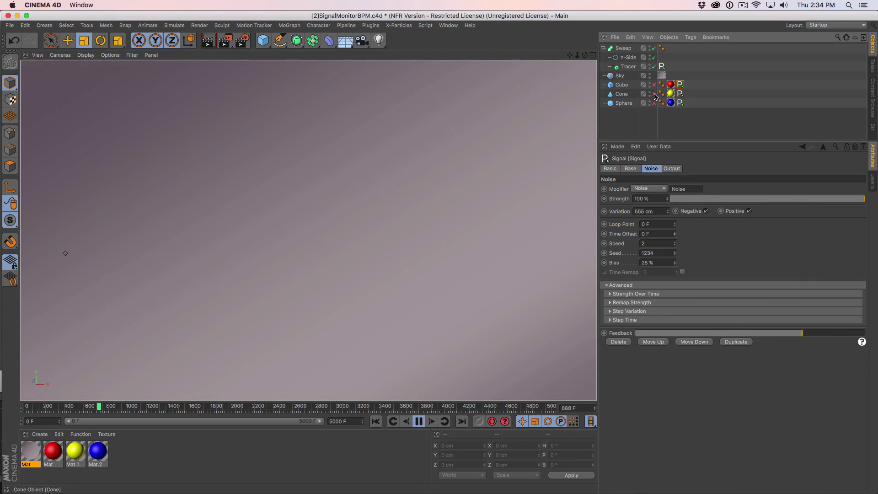
{"action": "left_click", "coordinate": [626, 95]}
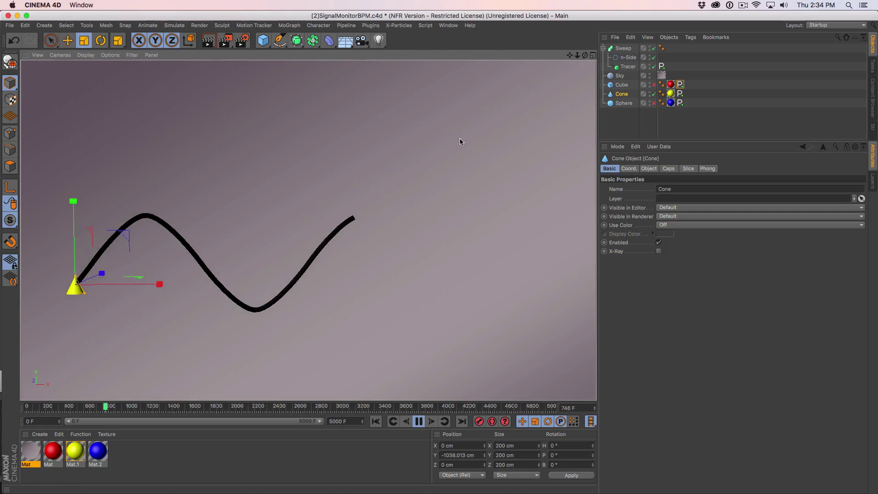
{"action": "left_click", "coordinate": [680, 94]}
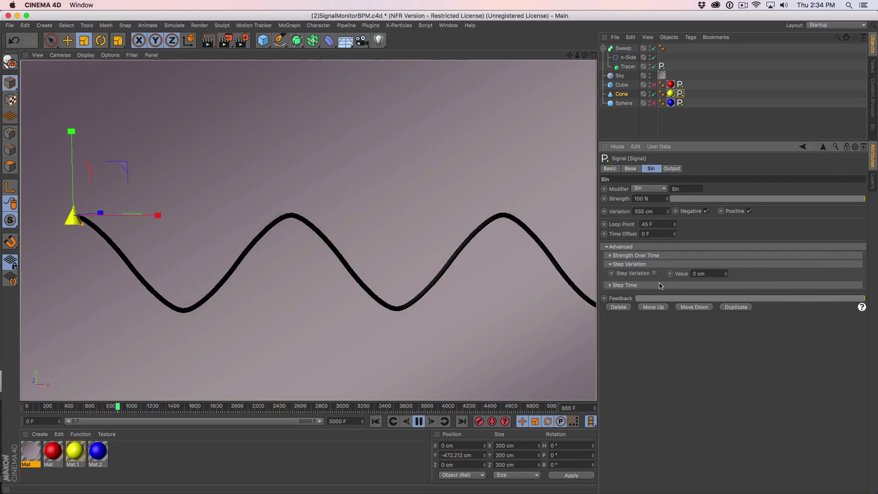
Test a 100 cm Step Variation on the cone's signal, then switch it off.
{"action": "left_click", "coordinate": [654, 273]}
{"action": "double_click", "coordinate": [704, 274]}
{"action": "type", "text": "100"}
{"action": "key", "text": "Return"}
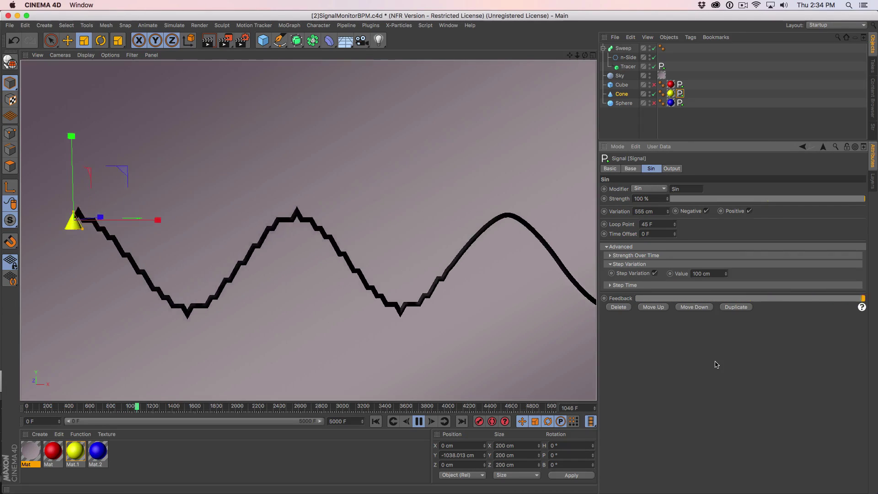
{"action": "left_click", "coordinate": [695, 247]}
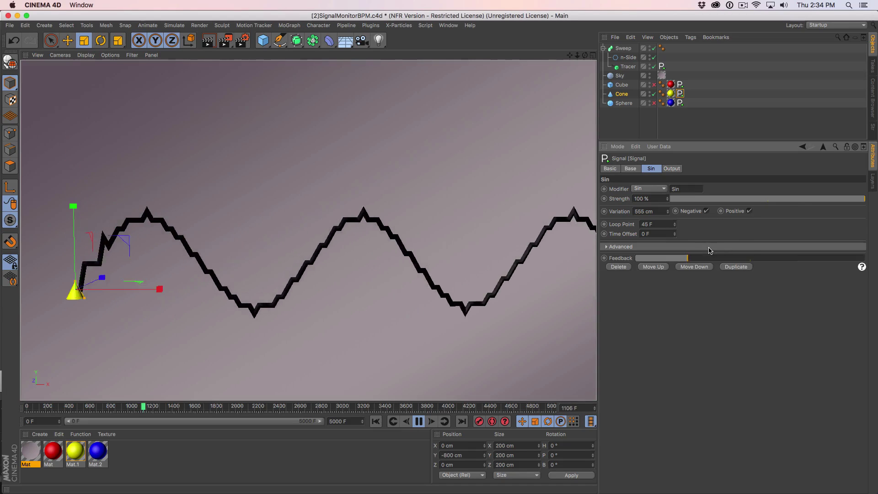
{"action": "left_click", "coordinate": [695, 247]}
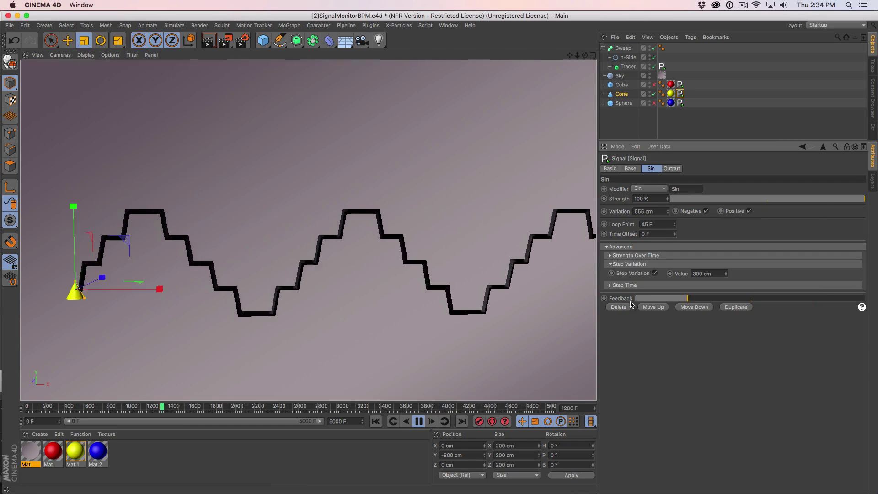
{"action": "left_click", "coordinate": [655, 273]}
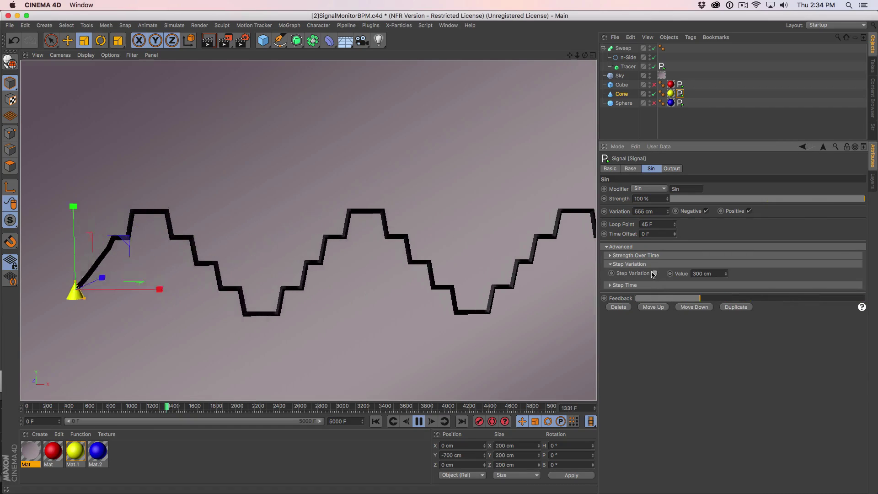
Enable Step Time on the cone's signal, trying 5 and then 10 frames.
{"action": "left_click", "coordinate": [625, 285]}
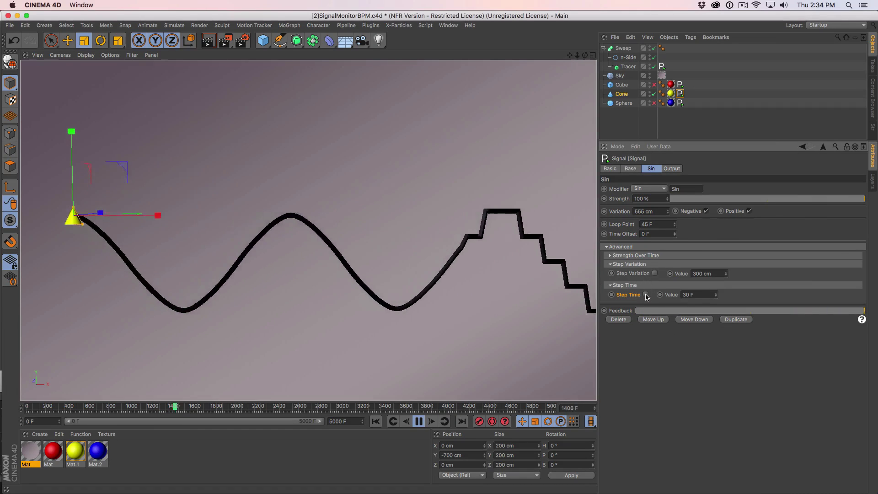
{"action": "double_click", "coordinate": [697, 294]}
{"action": "type", "text": "5"}
{"action": "key", "text": "Return"}
{"action": "left_click", "coordinate": [646, 295]}
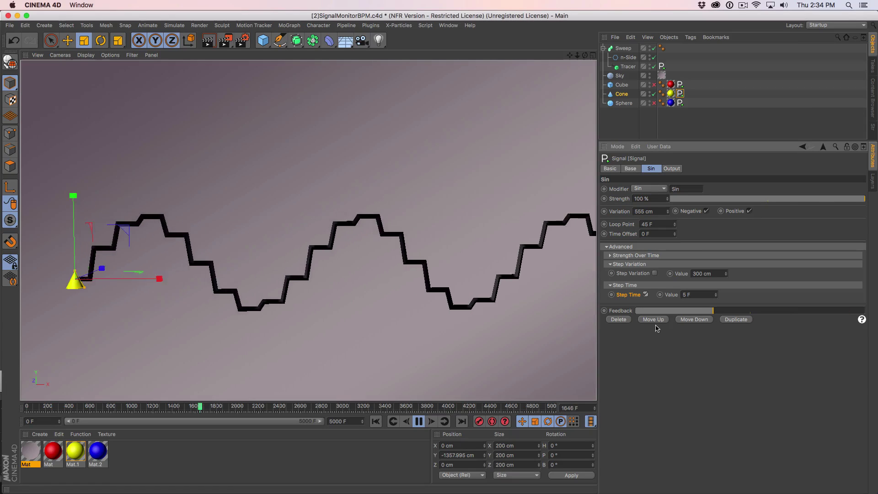
{"action": "double_click", "coordinate": [685, 294]}
{"action": "type", "text": "10"}
{"action": "key", "text": "Return"}
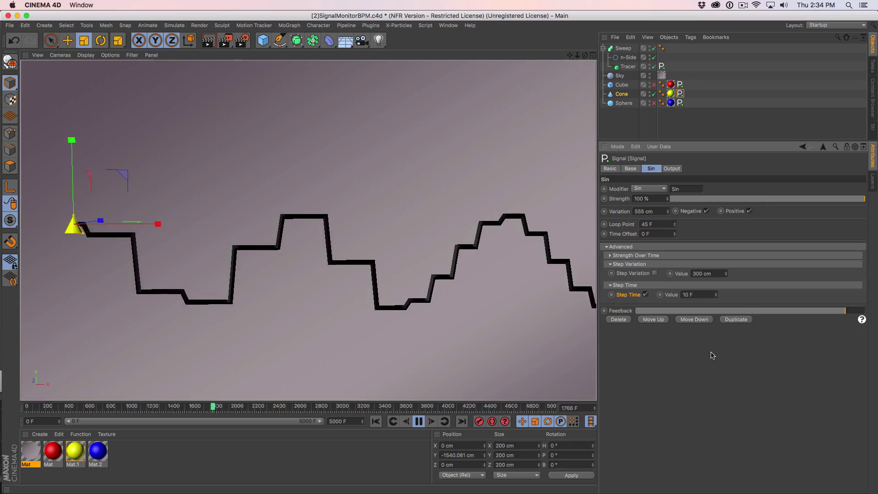
Set the cone signal's loop point to 45 frames.
{"action": "scroll", "coordinate": [704, 295], "scroll_direction": "up", "scroll_amount": 5}
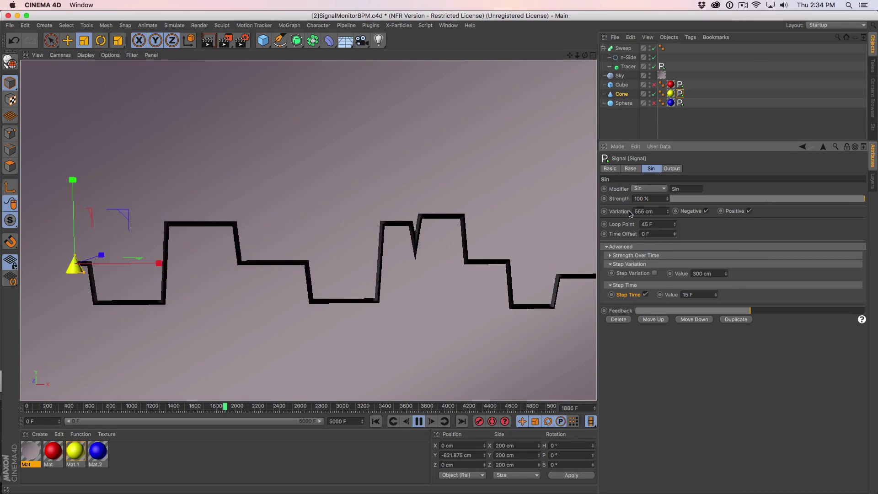
{"action": "left_click", "coordinate": [644, 224]}
{"action": "type", "text": "45"}
{"action": "key", "text": "Return"}
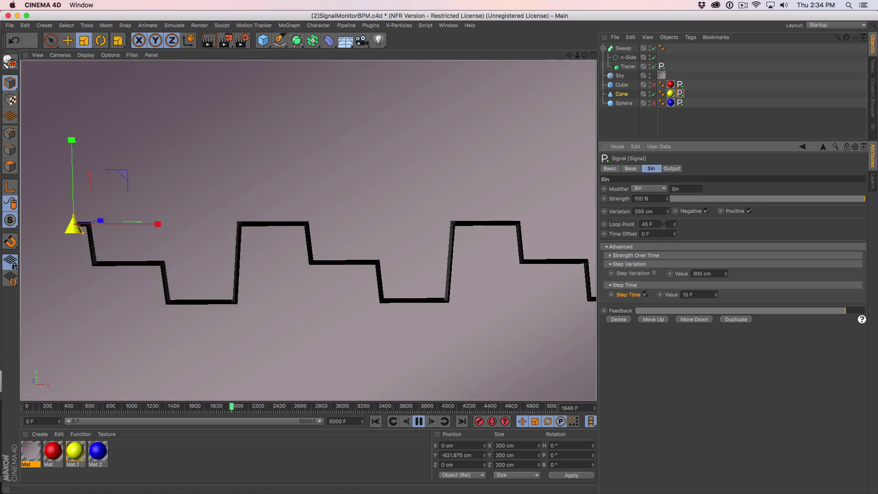
Settle the cone's Step Time value at 3 frames.
{"action": "left_click", "coordinate": [695, 295]}
{"action": "type", "text": "45"}
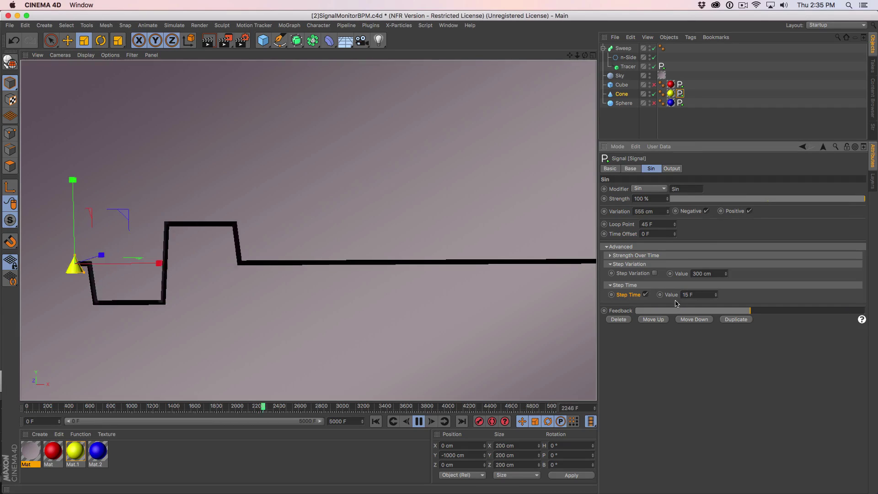
{"action": "left_click", "coordinate": [694, 295]}
{"action": "type", "text": "1"}
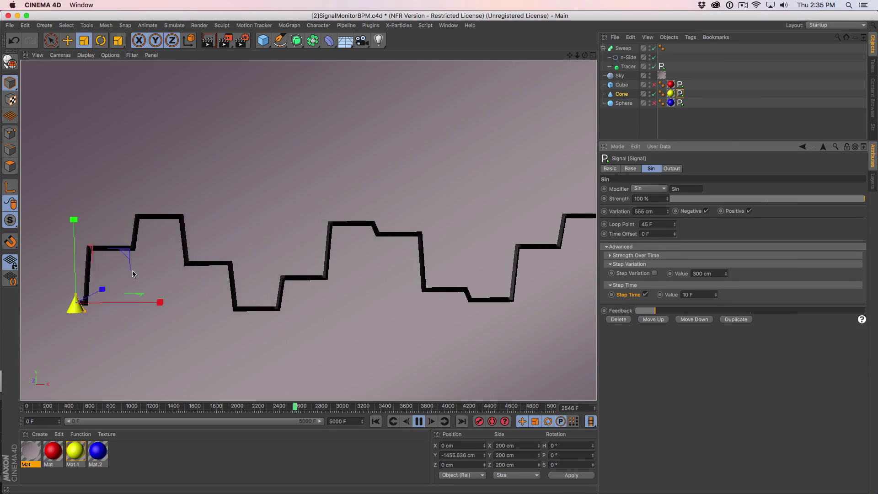
{"action": "double_click", "coordinate": [698, 295]}
{"action": "type", "text": "3"}
{"action": "key", "text": "Return"}
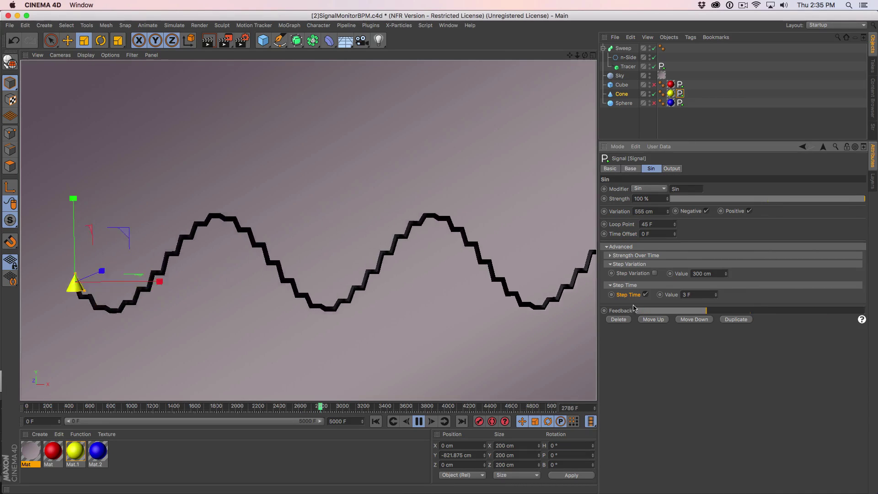
{"action": "left_click", "coordinate": [671, 295]}
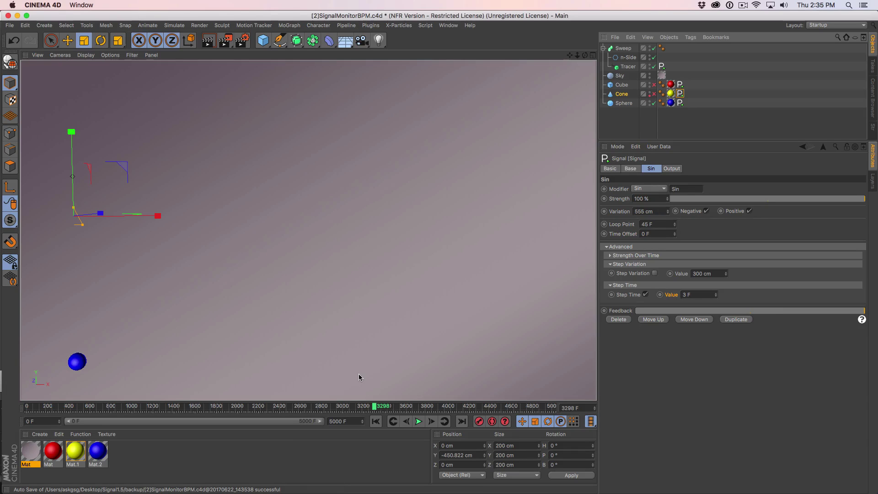
Tilt the view to the sphere and open its Signal tag's BPM sequencer settings.
{"action": "left_click_drag", "start_coordinate": [346, 357], "coordinate": [335, 216], "text": "alt"}
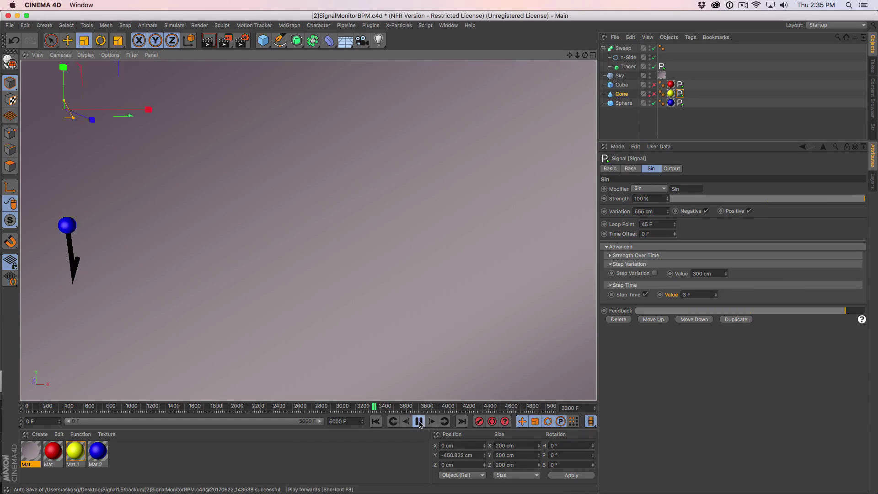
{"action": "left_click", "coordinate": [680, 103]}
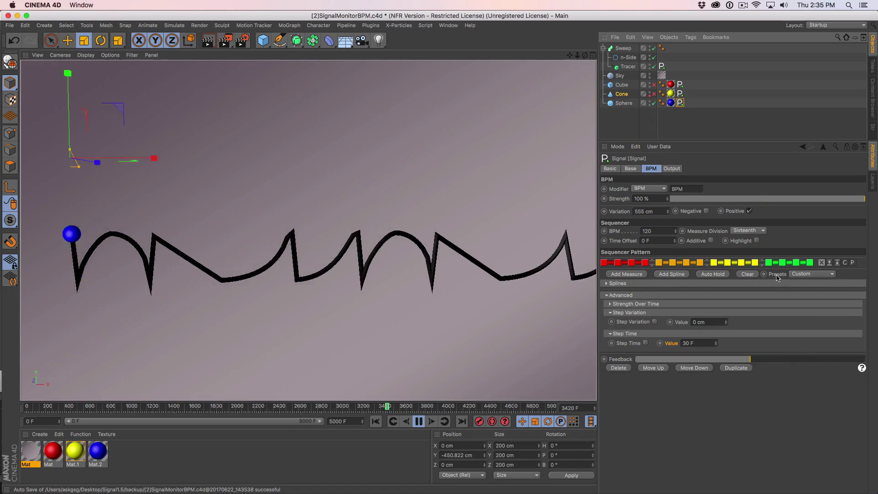
{"action": "left_click", "coordinate": [757, 240]}
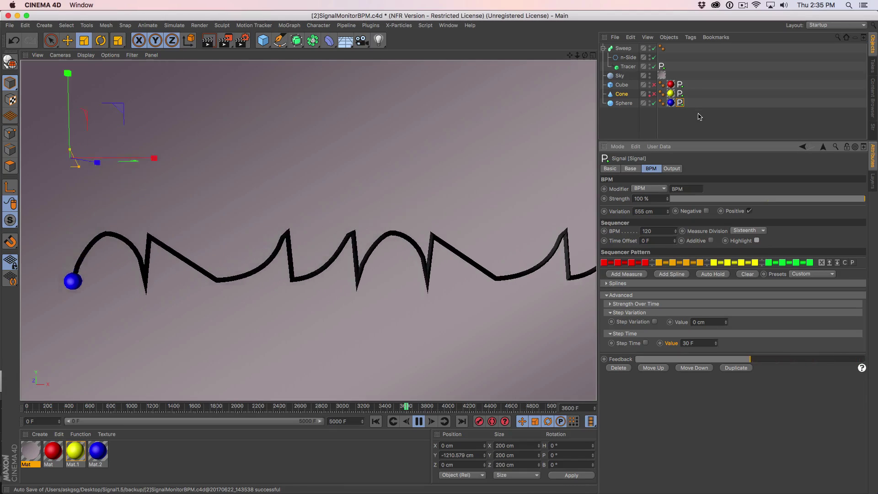
{"action": "left_click", "coordinate": [705, 128]}
{"action": "left_click", "coordinate": [680, 103]}
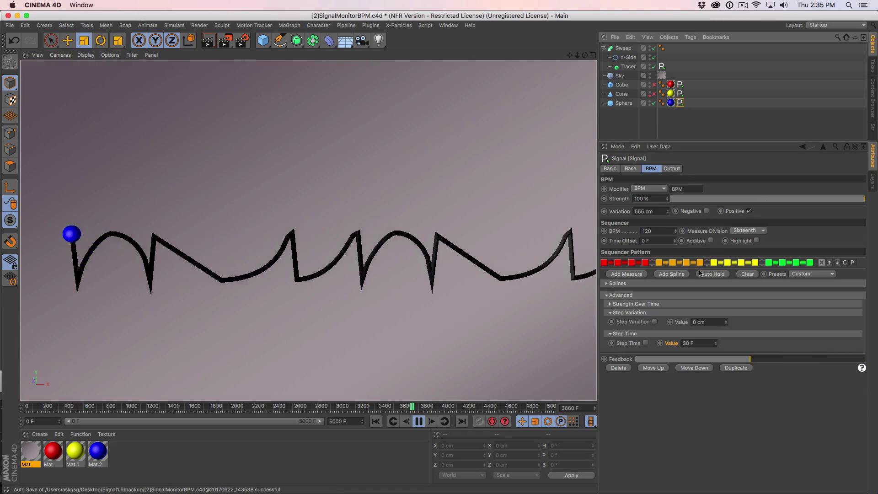
Collapse the Step Variation, Step Time and Advanced groups.
{"action": "left_click", "coordinate": [629, 313]}
{"action": "left_click", "coordinate": [629, 321]}
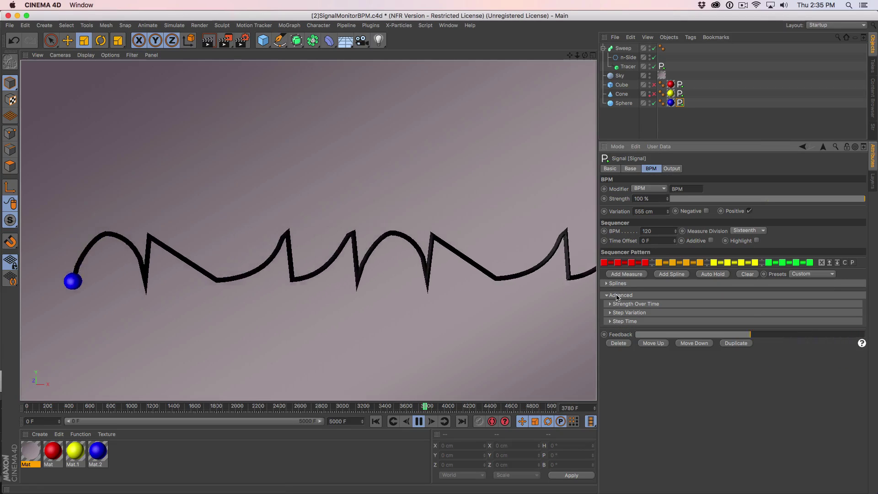
{"action": "left_click", "coordinate": [624, 296]}
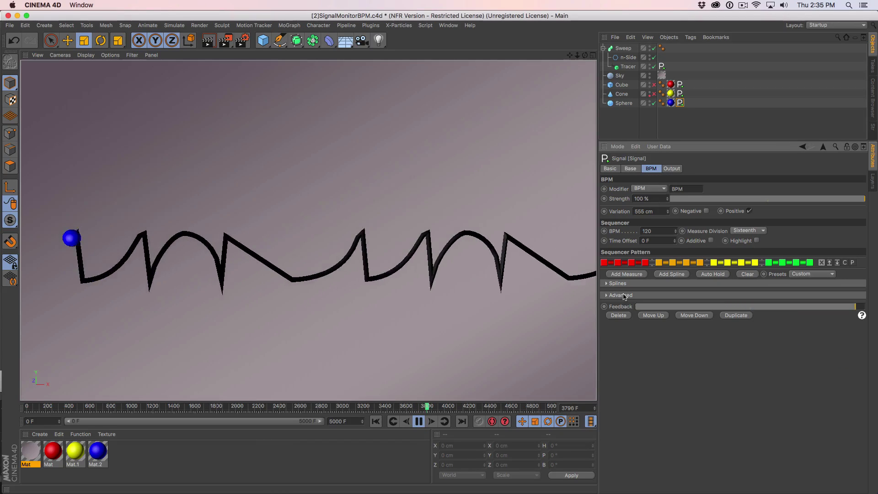
Add a Sin modifier to the sphere's signal with 555 cm variation.
{"action": "left_click", "coordinate": [631, 169]}
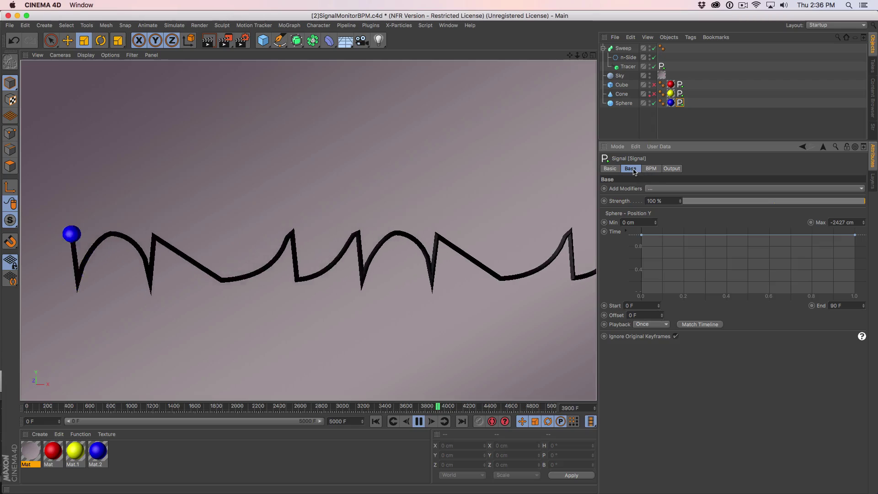
{"action": "left_click", "coordinate": [651, 189]}
{"action": "left_click", "coordinate": [665, 216]}
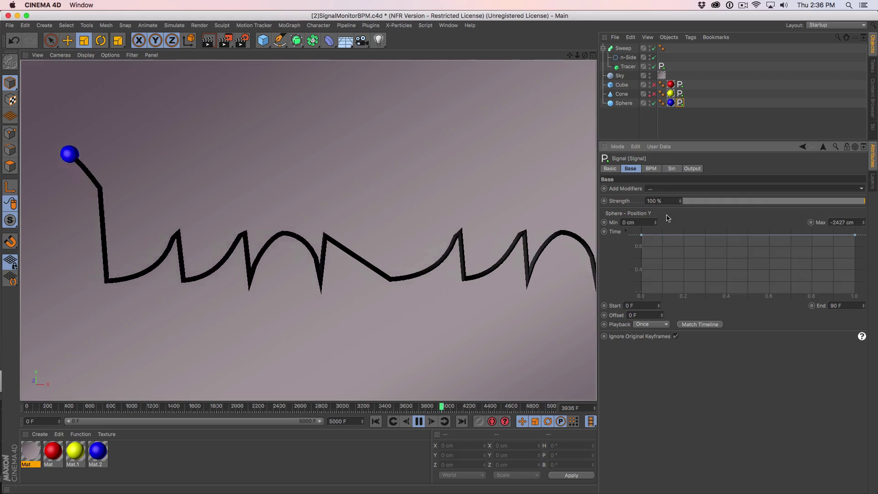
{"action": "left_click_drag", "start_coordinate": [661, 212], "coordinate": [721, 231]}
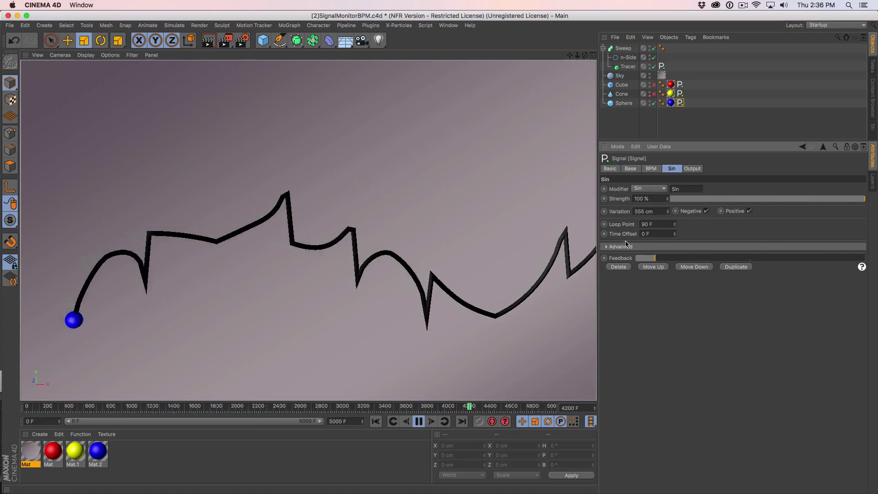
Add a Noise modifier with Bias 25 % and Speed 2.
{"action": "left_click", "coordinate": [637, 169]}
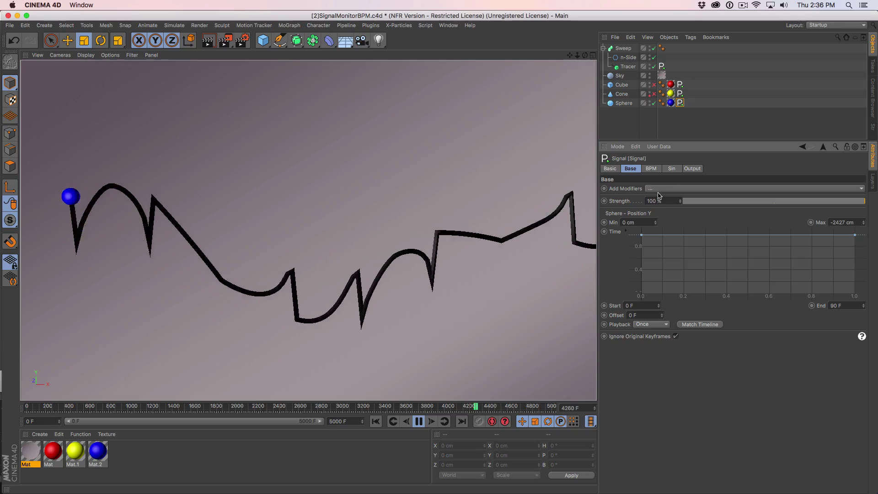
{"action": "left_click", "coordinate": [673, 189]}
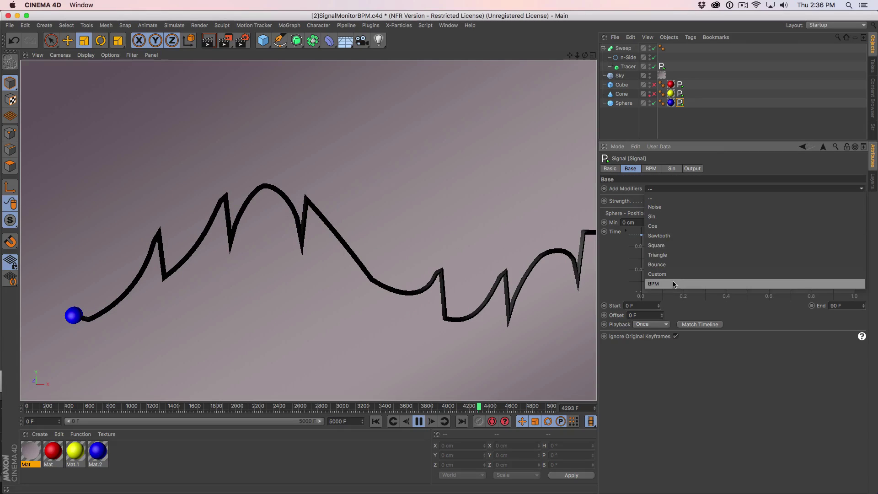
{"action": "left_click", "coordinate": [654, 207]}
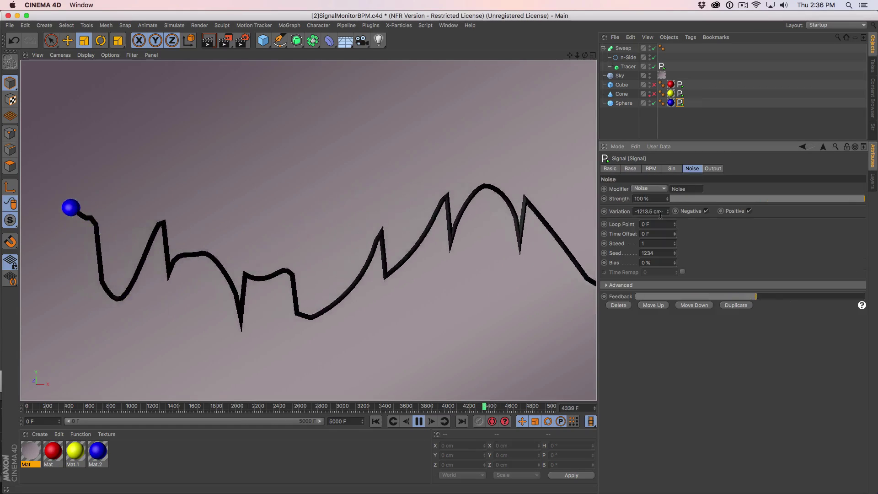
{"action": "left_click", "coordinate": [652, 263]}
{"action": "type", "text": "25"}
{"action": "key", "text": "Return"}
{"action": "left_click", "coordinate": [659, 244]}
{"action": "type", "text": "2"}
{"action": "key", "text": "Return"}
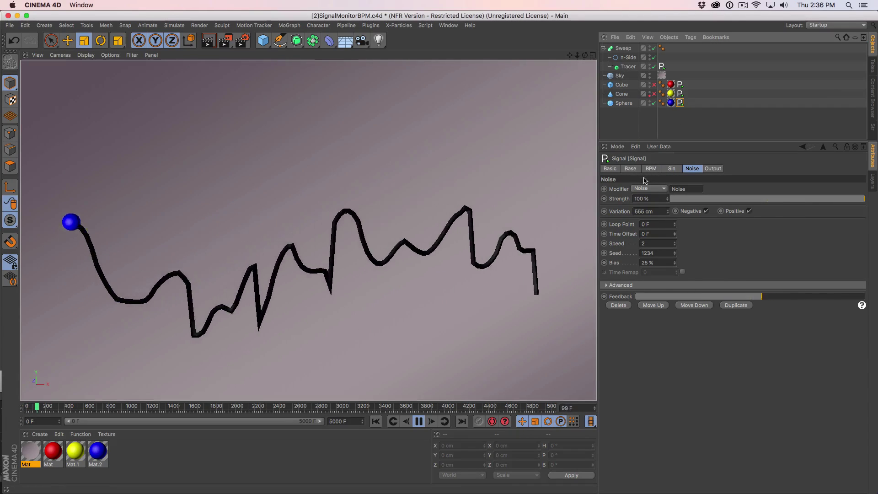
In the signal's Output settings, enable Step Variation at 300 cm.
{"action": "left_click", "coordinate": [714, 169]}
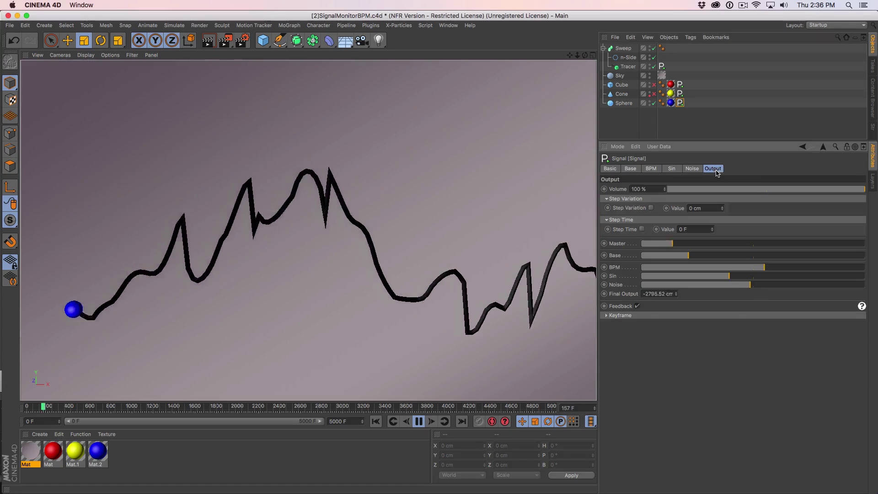
{"action": "left_click", "coordinate": [626, 199]}
{"action": "left_click", "coordinate": [622, 208]}
{"action": "left_click", "coordinate": [620, 199]}
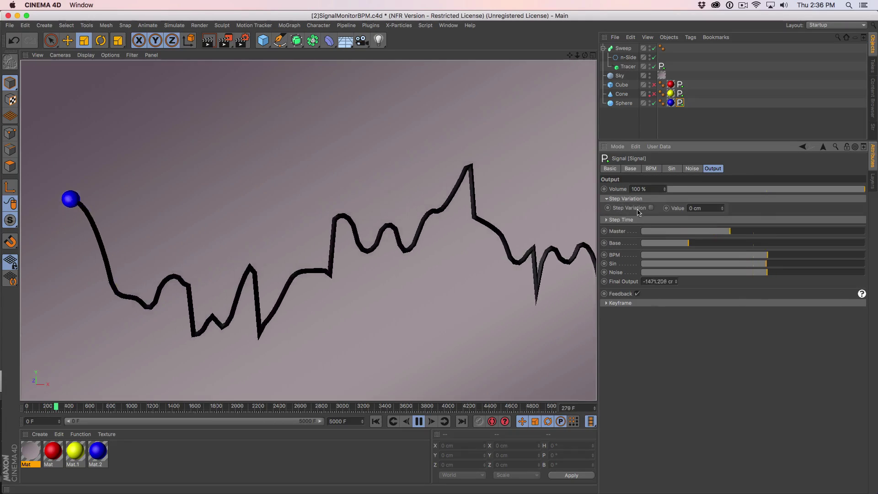
{"action": "left_click", "coordinate": [625, 220]}
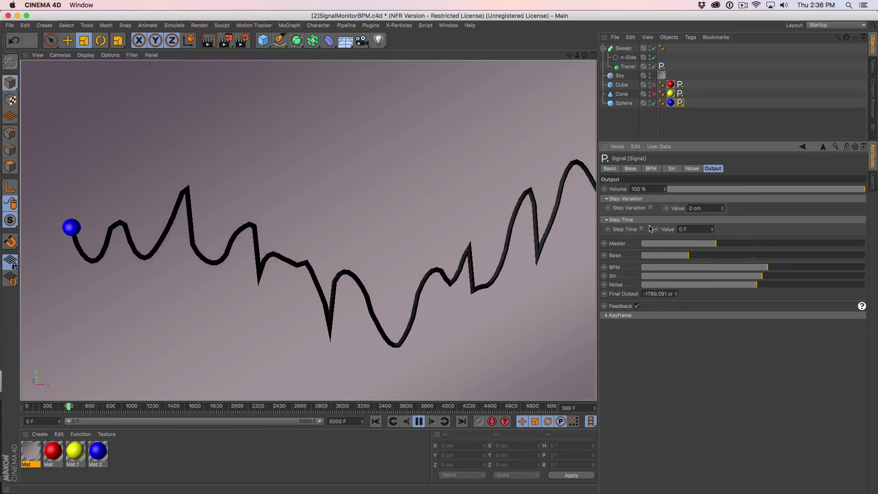
{"action": "left_click", "coordinate": [652, 208]}
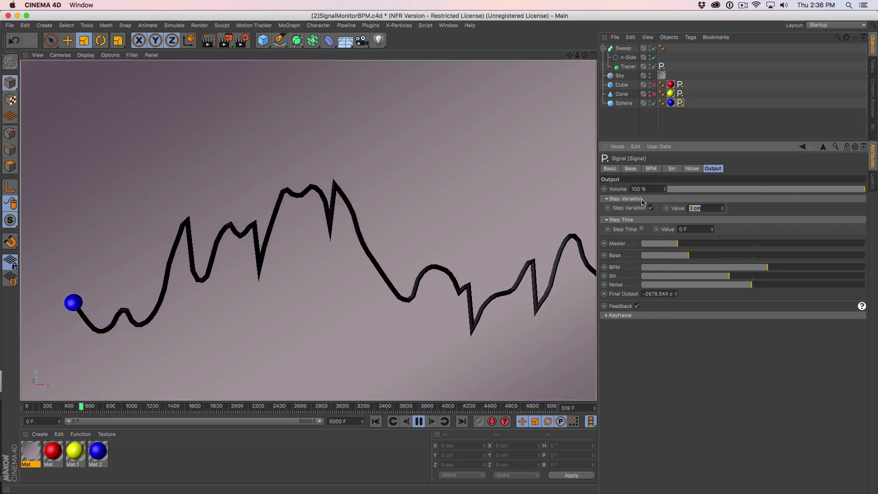
{"action": "type", "text": "300"}
{"action": "key", "text": "Return"}
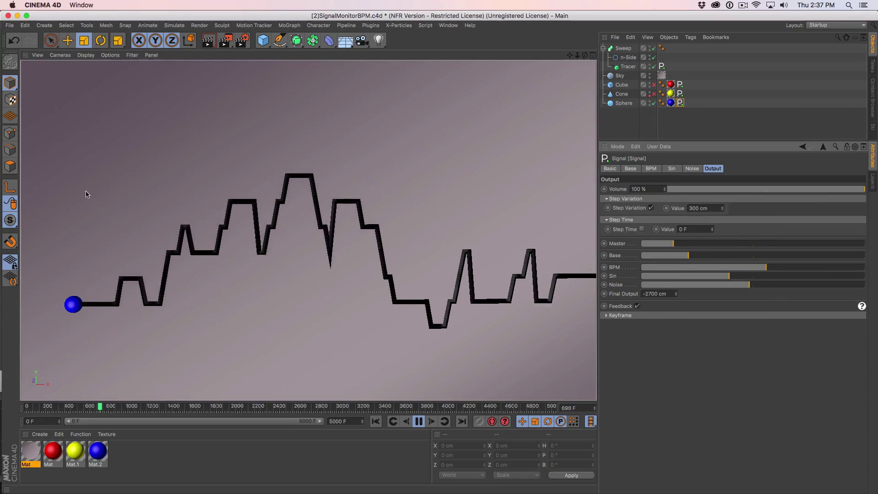
Replace Step Variation with Step Time set to 5 frames.
{"action": "left_click", "coordinate": [651, 208]}
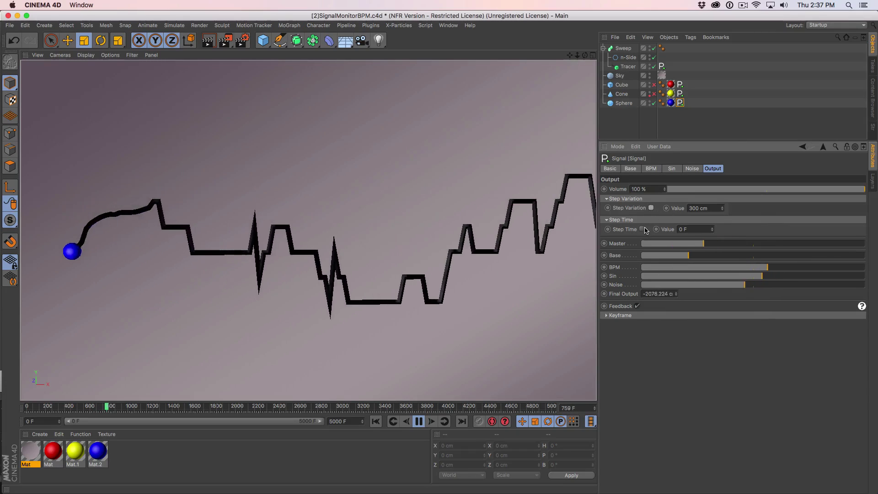
{"action": "left_click", "coordinate": [642, 229]}
{"action": "left_click_drag", "start_coordinate": [712, 229], "coordinate": [758, 211]}
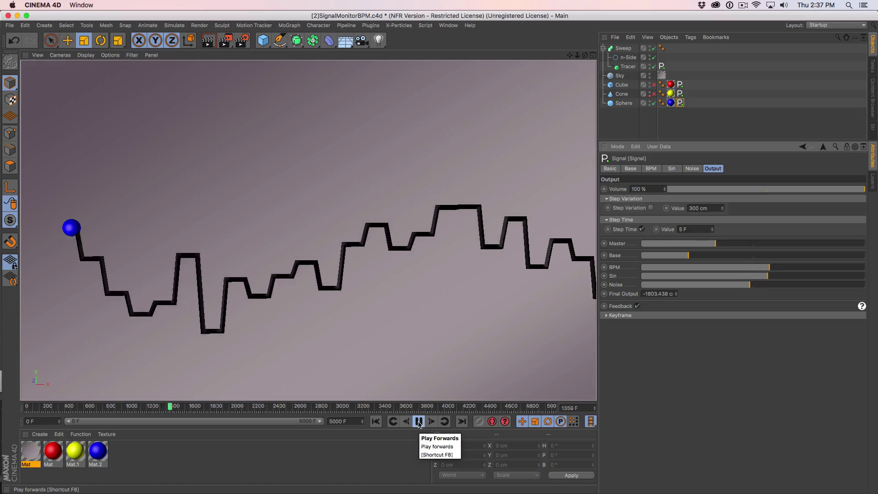
Delete the Noise and Sin layers from the Sphere's Signal tag, leaving only its pulse.
{"action": "left_click", "coordinate": [692, 168]}
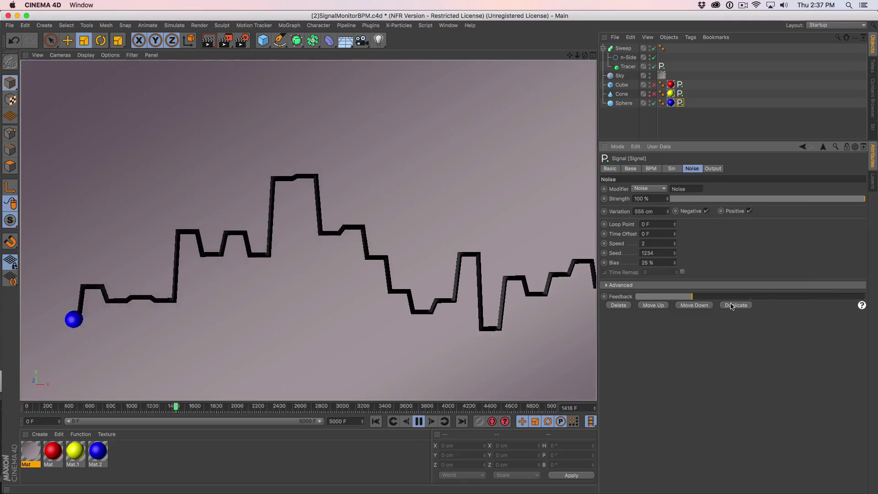
{"action": "left_click", "coordinate": [618, 305]}
{"action": "left_click", "coordinate": [679, 94]}
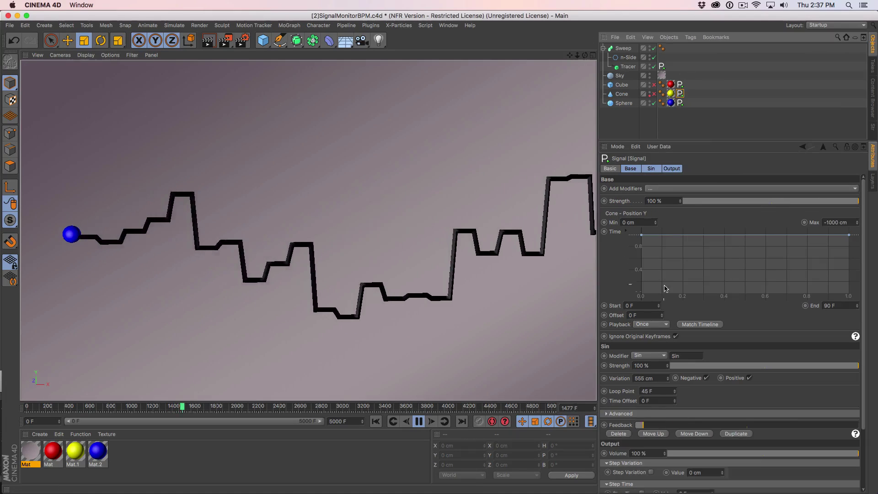
{"action": "left_click", "coordinate": [680, 103]}
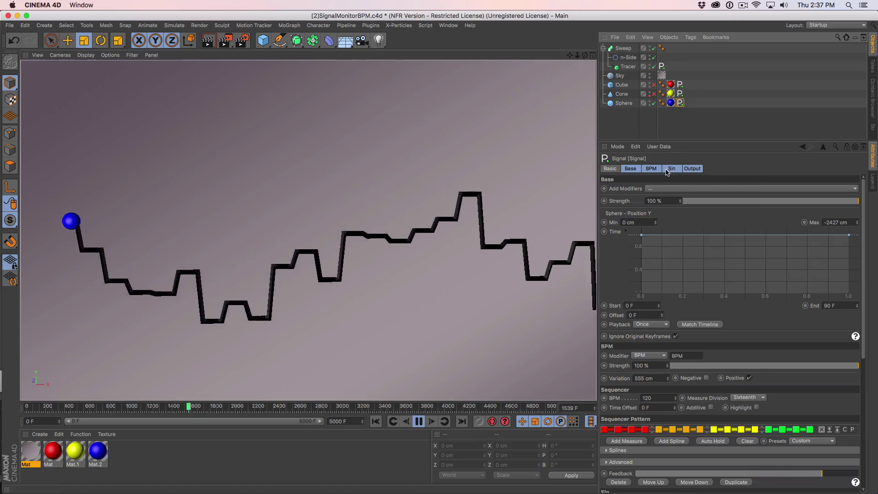
{"action": "left_click", "coordinate": [671, 169]}
{"action": "left_click", "coordinate": [618, 267]}
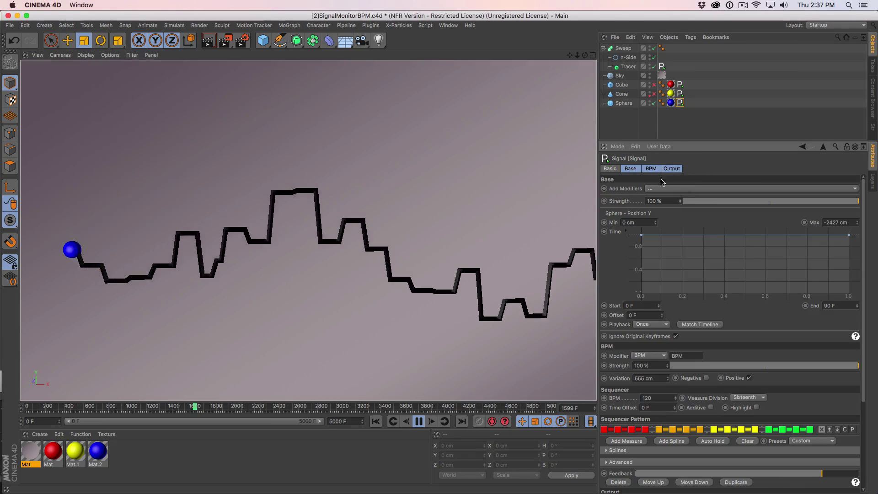
{"action": "left_click", "coordinate": [671, 168]}
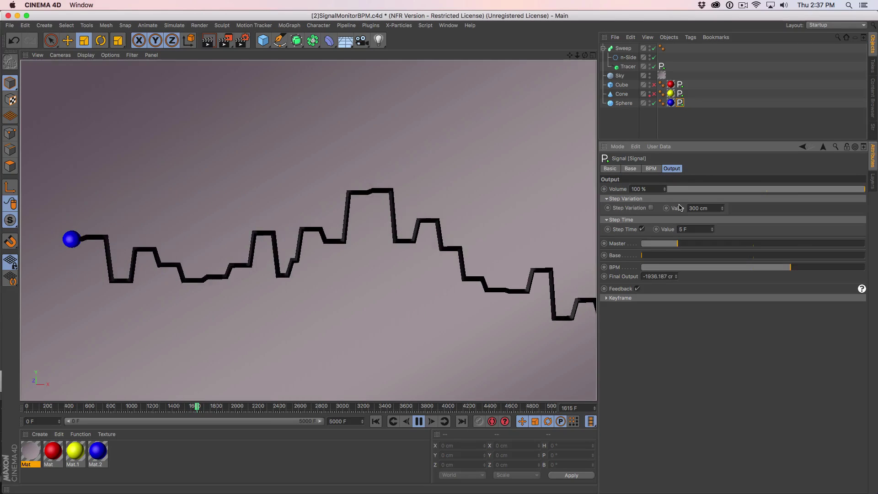
Inspect the Step Time settings on the Cone's and Cube's Signal tags, then clear the selection.
{"action": "left_click", "coordinate": [680, 94]}
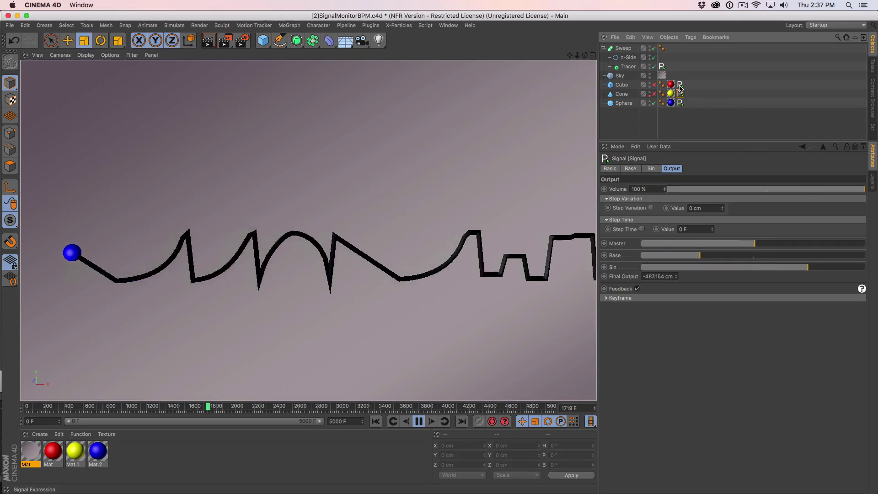
{"action": "left_click", "coordinate": [651, 169]}
{"action": "left_click", "coordinate": [620, 246]}
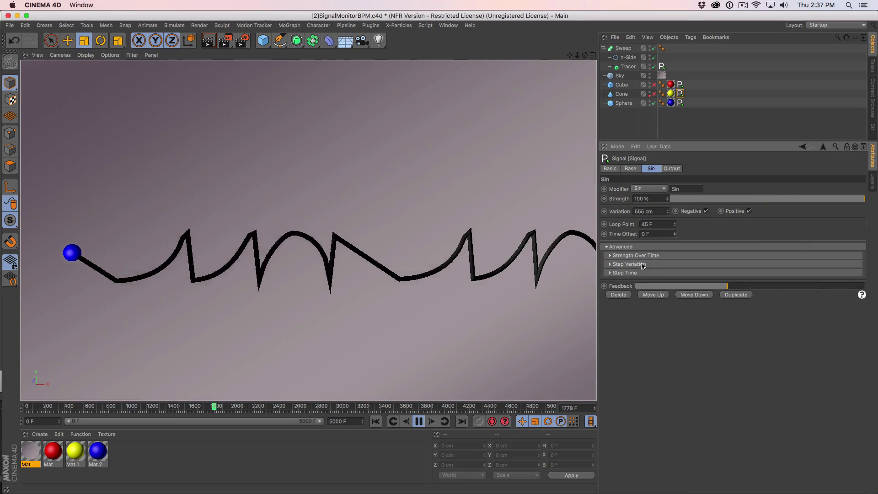
{"action": "left_click", "coordinate": [625, 272]}
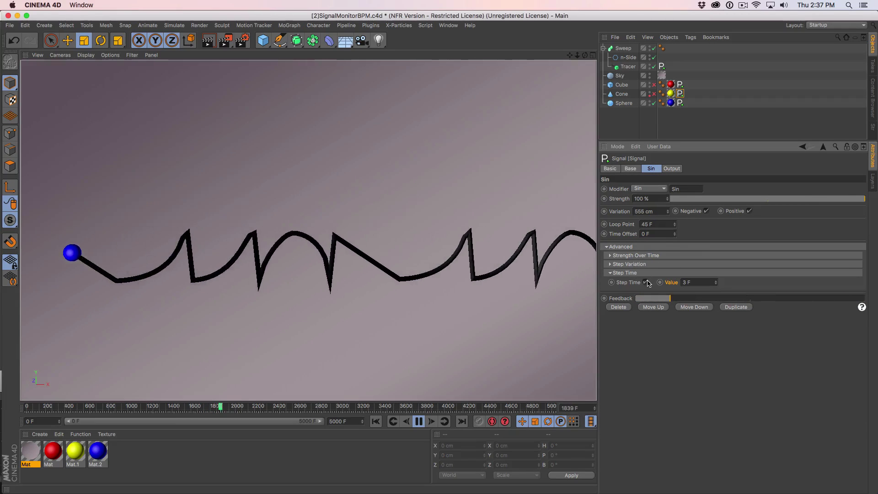
{"action": "left_click", "coordinate": [679, 84]}
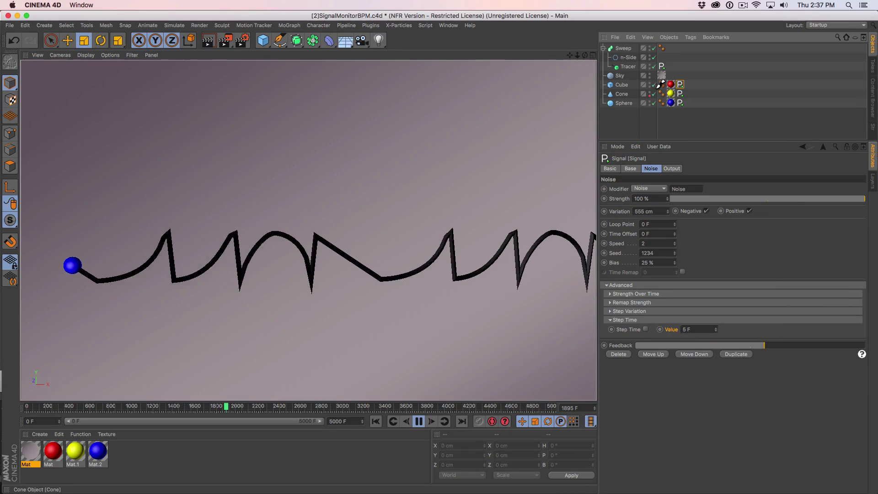
{"action": "scroll", "coordinate": [339, 347], "scroll_direction": "down", "scroll_amount": 6}
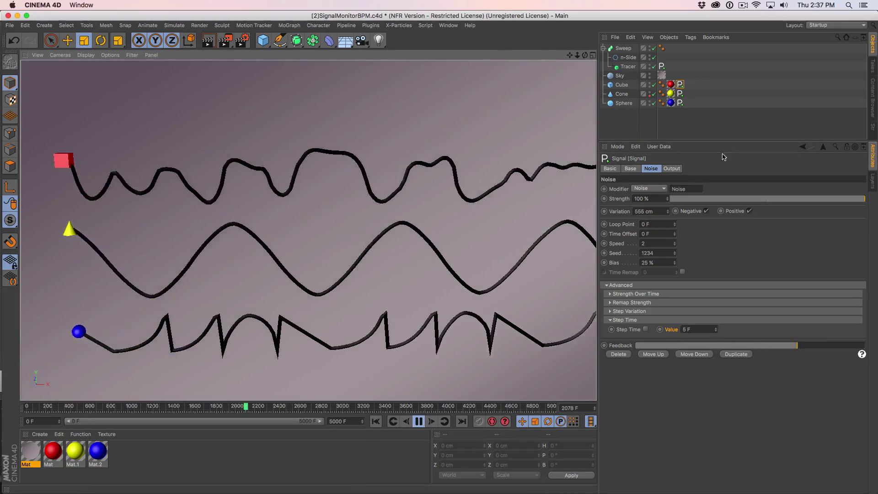
{"action": "left_click", "coordinate": [751, 118]}
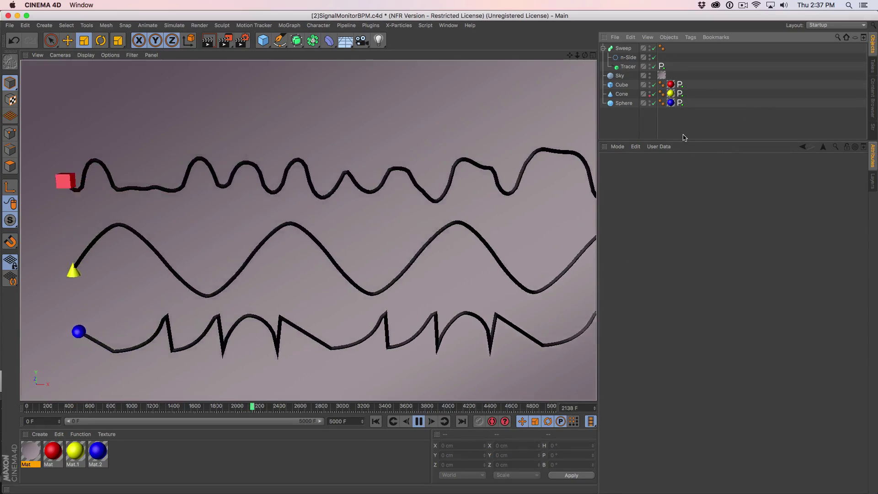
Add a Signal tag to the Sweep and keep the Sweep's Use Color set to On.
{"action": "right_click", "coordinate": [624, 50]}
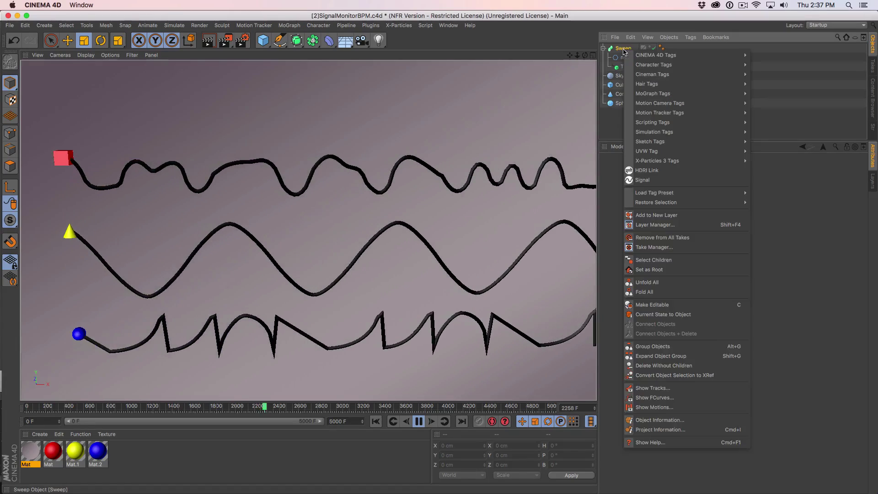
{"action": "left_click", "coordinate": [642, 181]}
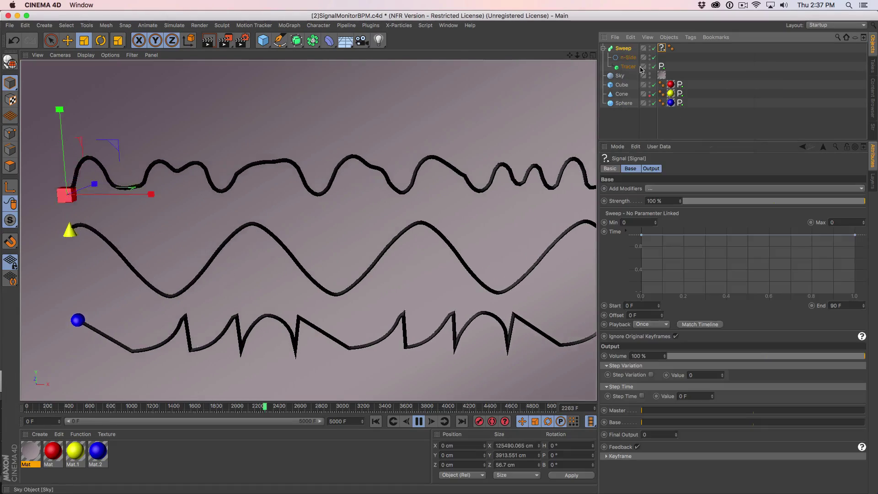
{"action": "left_click", "coordinate": [619, 50]}
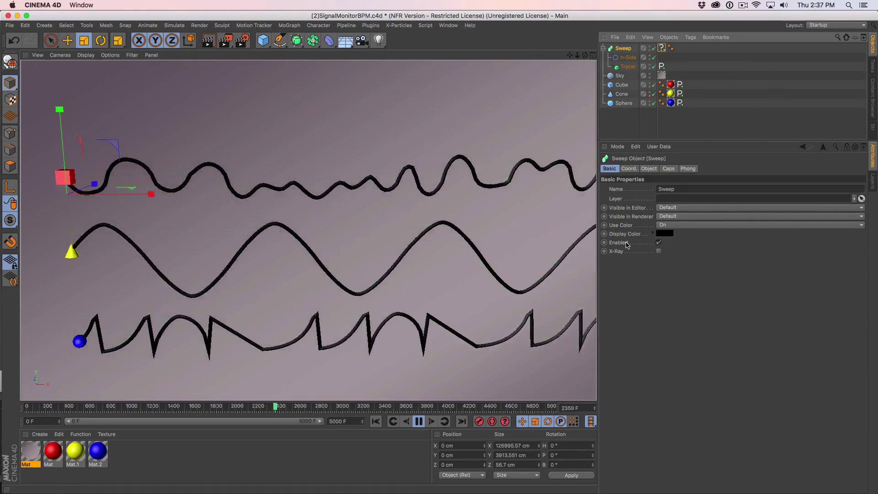
{"action": "left_click", "coordinate": [662, 225]}
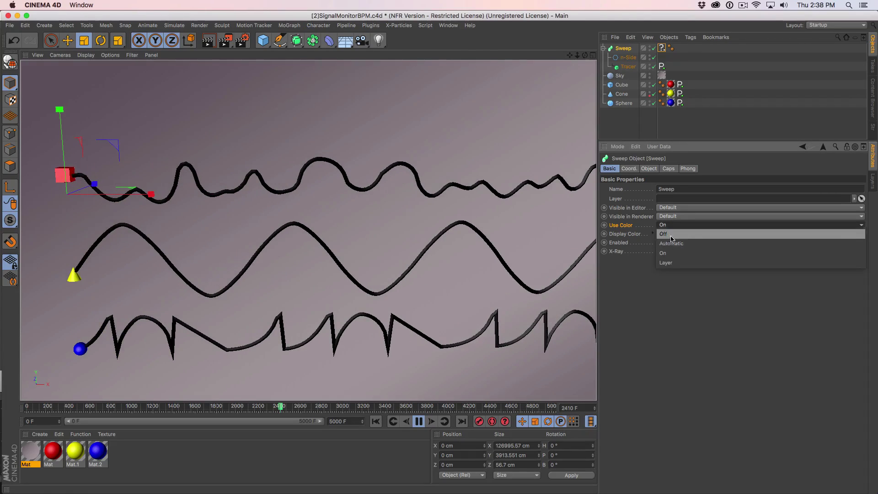
{"action": "left_click", "coordinate": [671, 234]}
{"action": "left_click", "coordinate": [680, 253]}
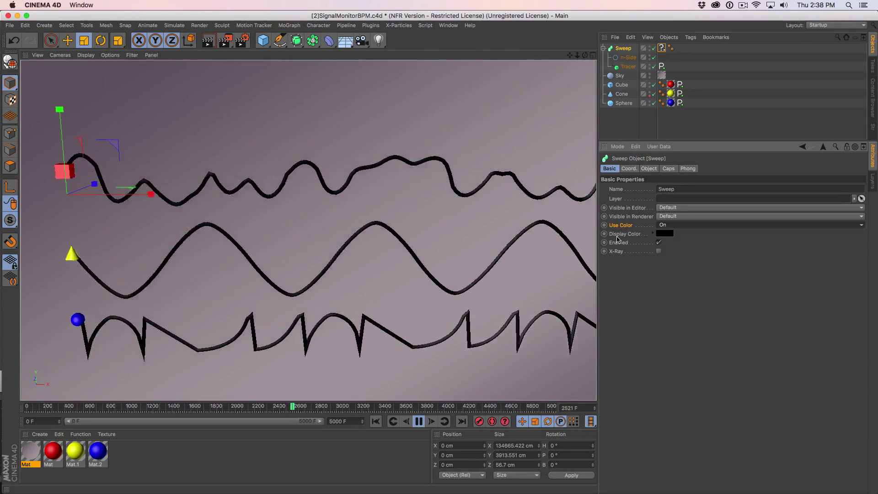
Link the Sweep's Display Color to the Signal tag and show its Base range settings.
{"action": "left_click", "coordinate": [662, 48]}
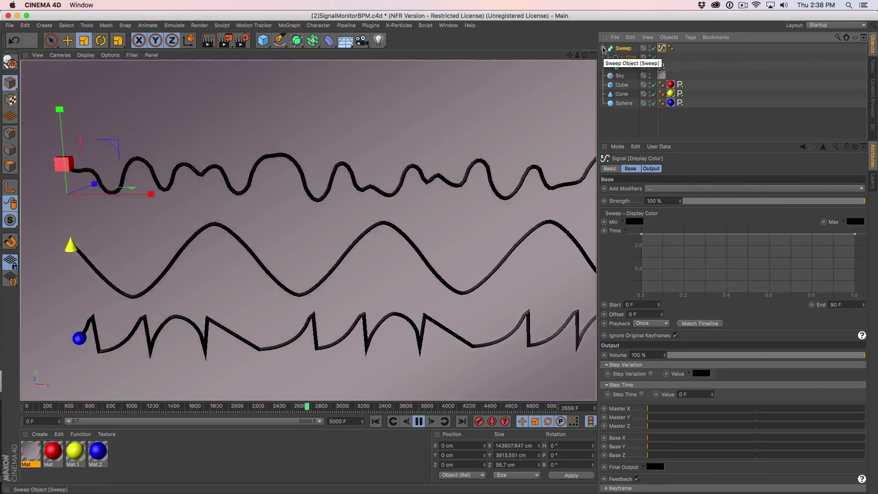
{"action": "left_click", "coordinate": [622, 49]}
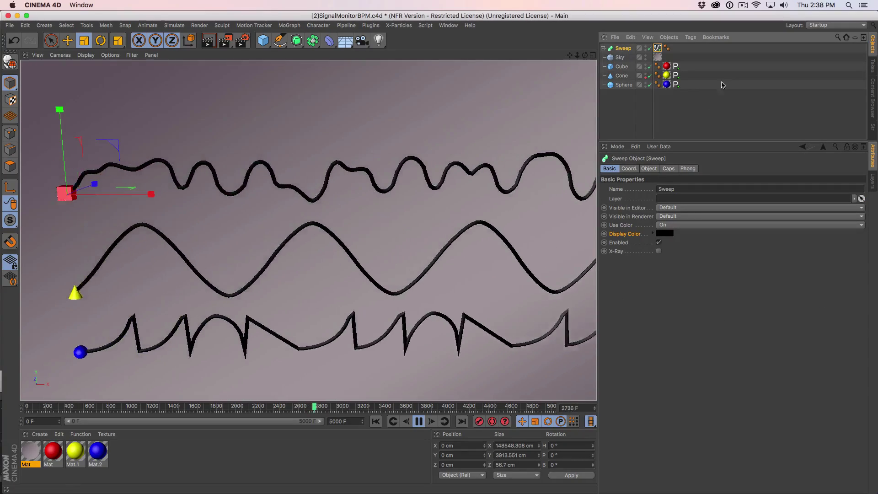
{"action": "left_click", "coordinate": [658, 48]}
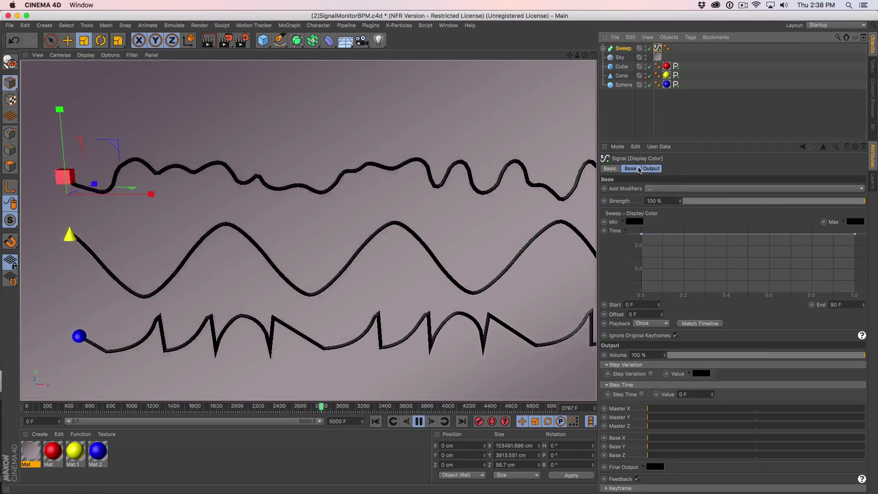
Add a Noise modifier to the Sweep's display-colour Signal tag.
{"action": "left_click", "coordinate": [630, 168]}
{"action": "left_click", "coordinate": [657, 189]}
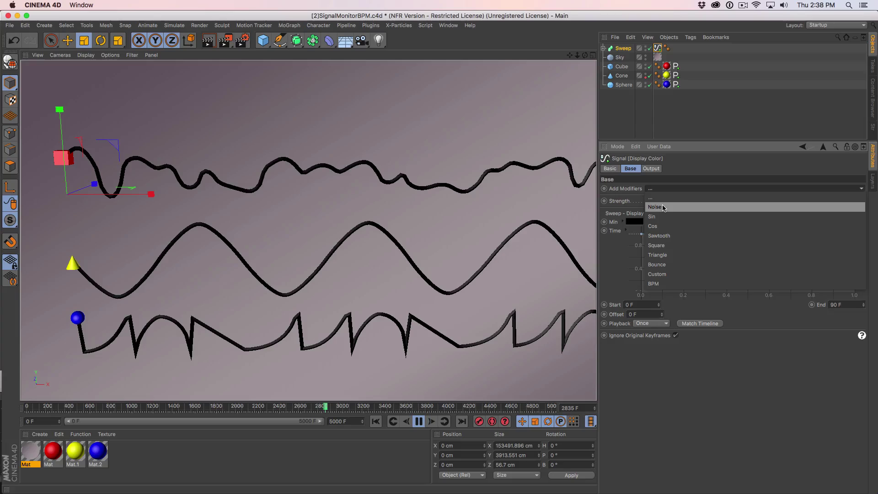
{"action": "left_click", "coordinate": [663, 208]}
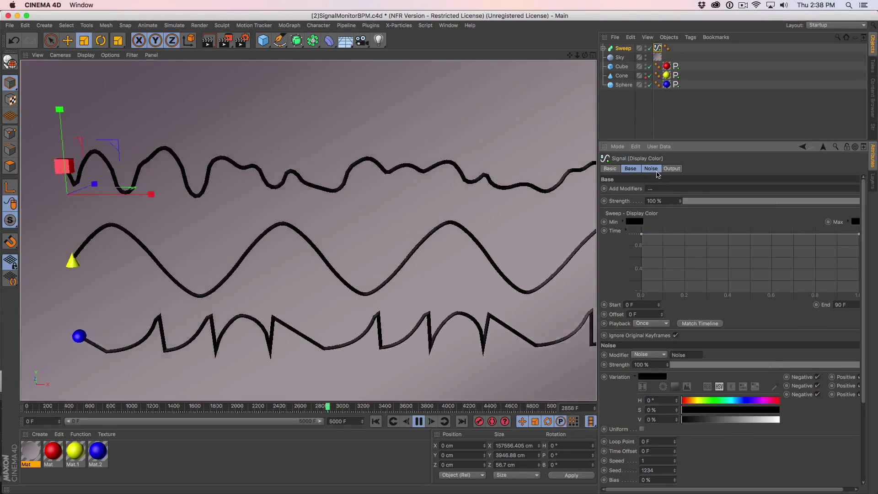
{"action": "scroll", "coordinate": [777, 229], "scroll_direction": "right", "scroll_amount": 1}
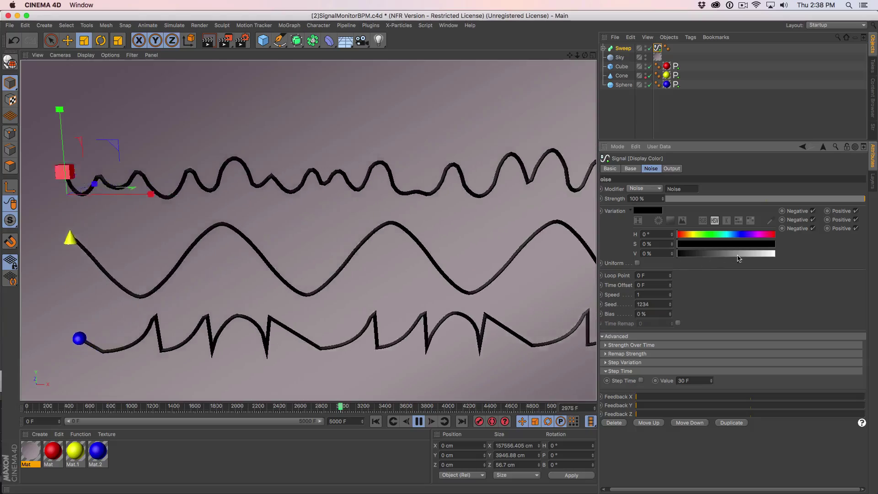
{"action": "left_click", "coordinate": [631, 168]}
{"action": "left_click", "coordinate": [651, 168]}
Make the colour noise positive-only, set its variation to 100% white and Bias to 55%.
{"action": "left_click", "coordinate": [817, 211]}
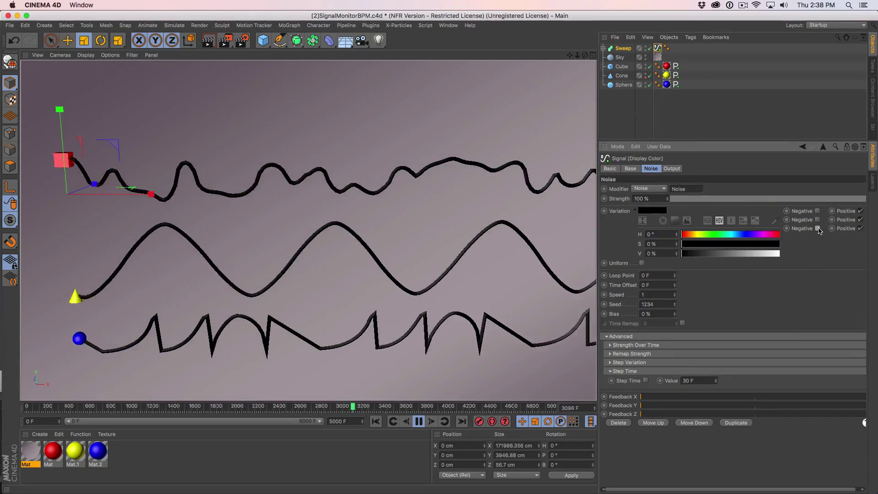
{"action": "left_click_drag", "start_coordinate": [695, 256], "coordinate": [778, 254]}
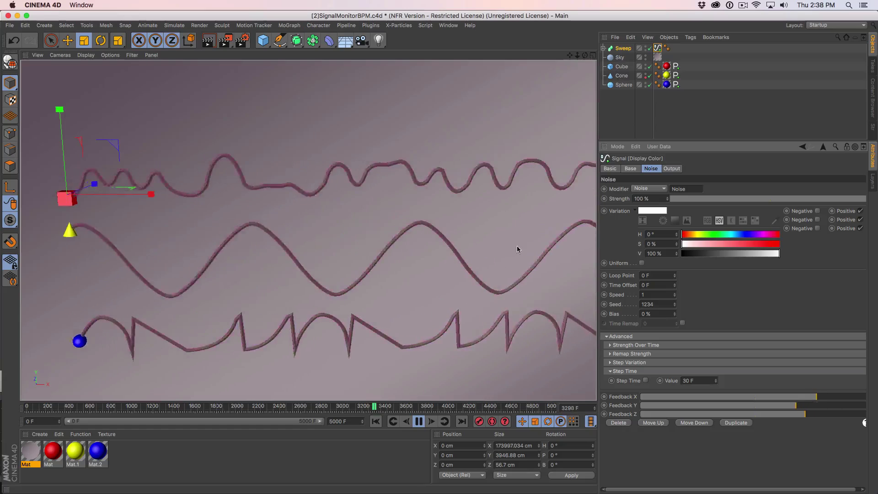
{"action": "left_click", "coordinate": [607, 336]}
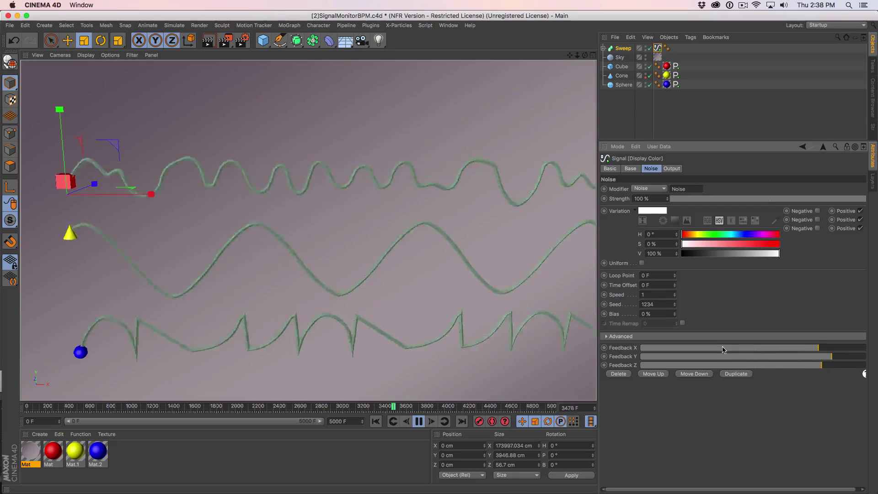
{"action": "left_click", "coordinate": [657, 314]}
{"action": "type", "text": "55"}
{"action": "key", "text": "Return"}
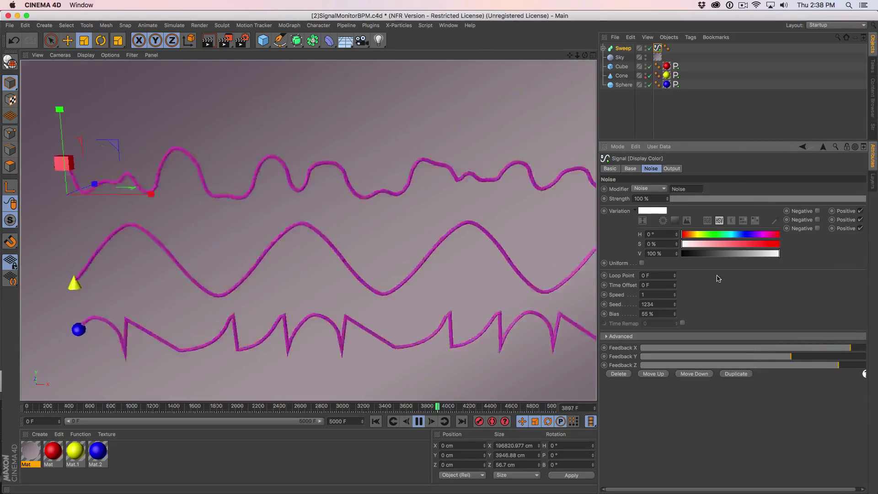
Enable Step Time on the colour noise with a value of 5 F.
{"action": "left_click", "coordinate": [623, 337]}
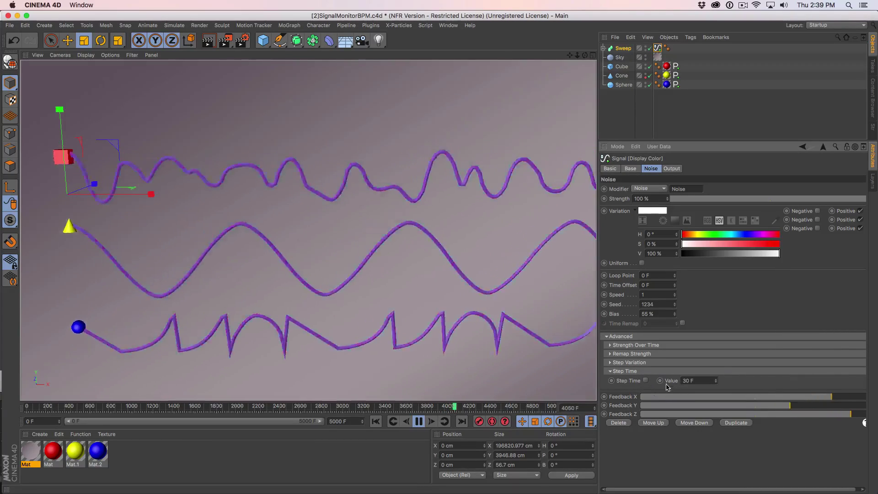
{"action": "left_click", "coordinate": [645, 380]}
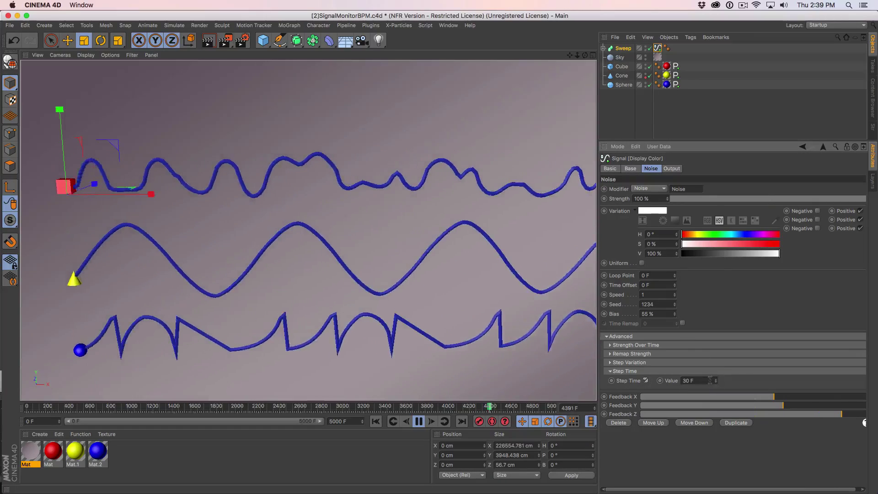
{"action": "double_click", "coordinate": [690, 381]}
{"action": "type", "text": "5"}
{"action": "key", "text": "Return"}
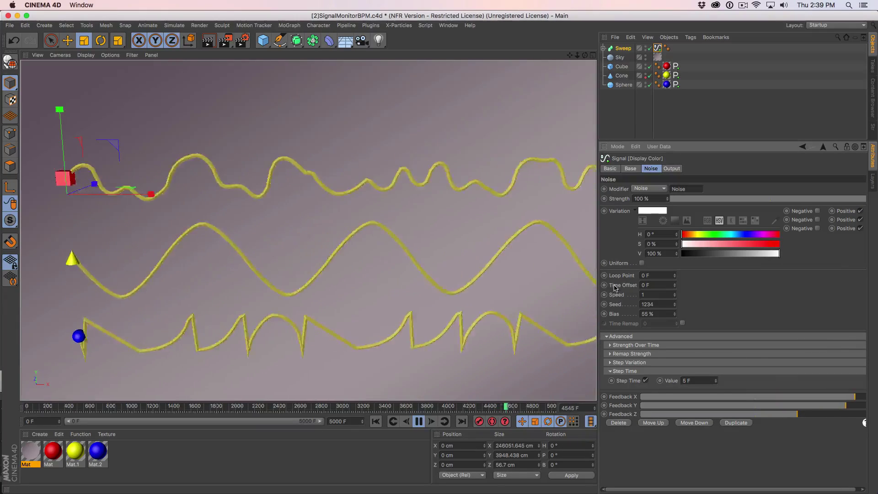
Try noise Speed values of 0.5, 5 and 6, then return Speed to 1.
{"action": "double_click", "coordinate": [644, 295]}
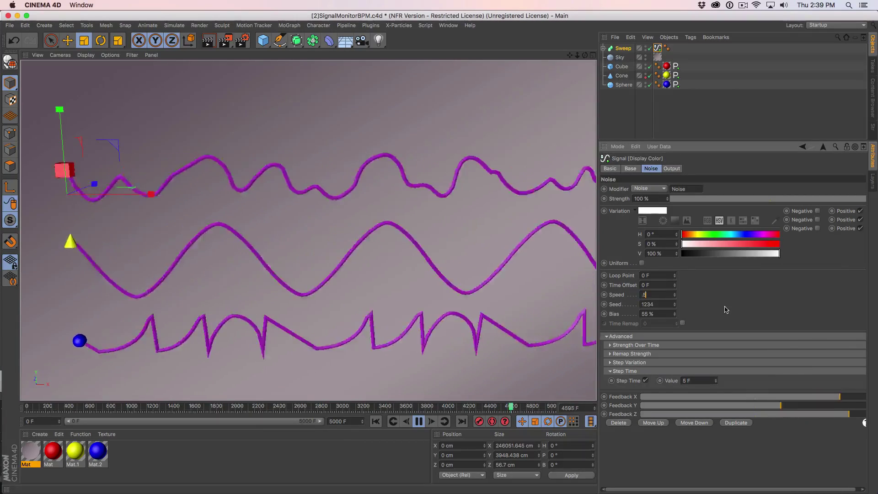
{"action": "type", "text": ".5"}
{"action": "key", "text": "Return"}
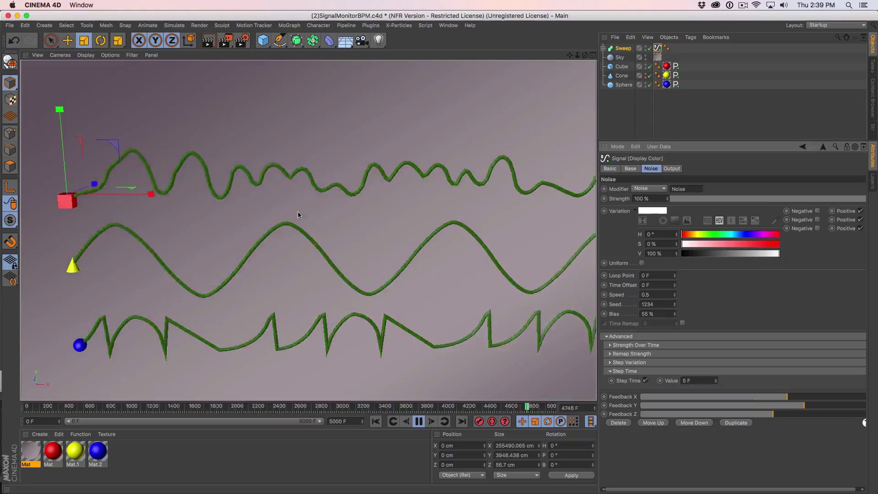
{"action": "left_click", "coordinate": [658, 295]}
{"action": "type", "text": "5"}
{"action": "key", "text": "Return"}
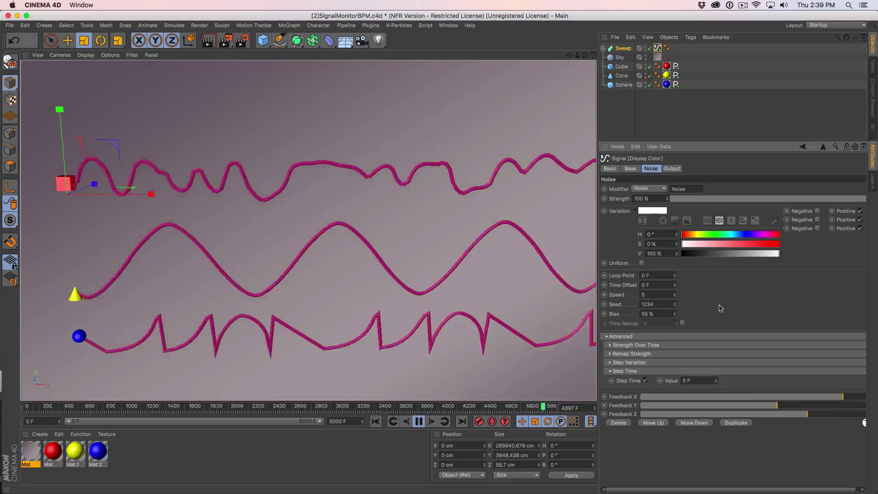
{"action": "type", "text": "6"}
{"action": "key", "text": "Return"}
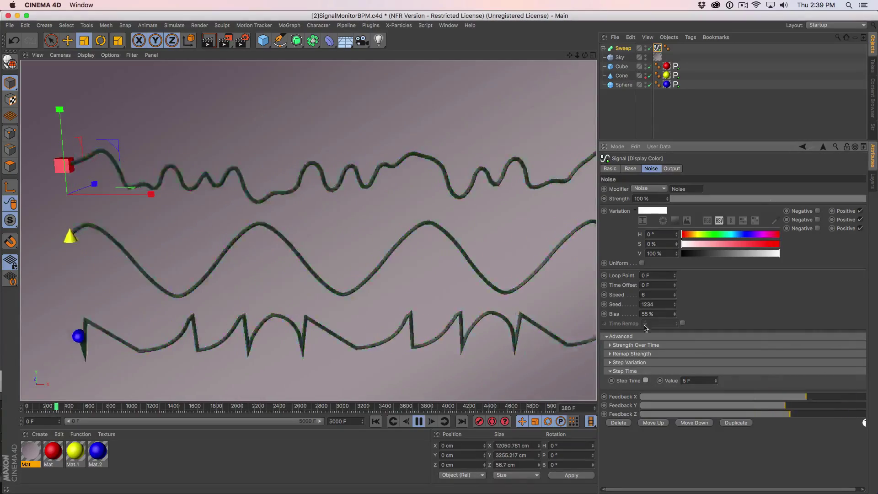
{"action": "double_click", "coordinate": [649, 294]}
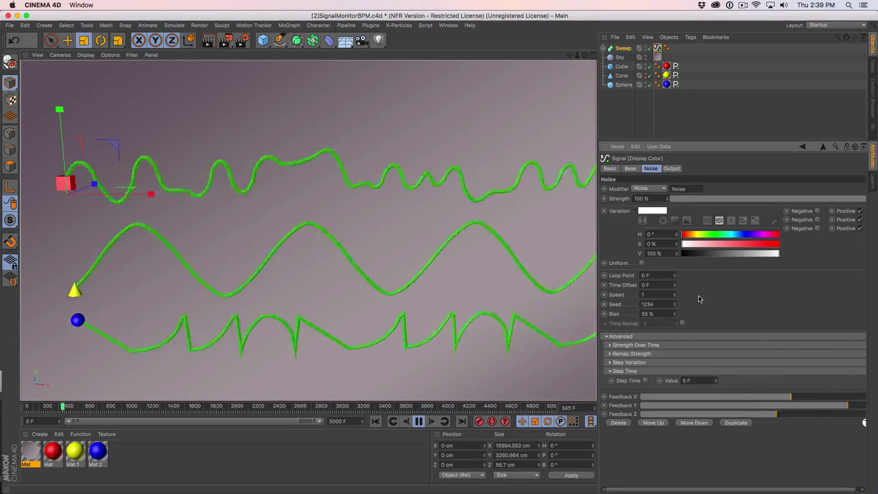
Enable Step Variation on the colour noise with a grey variation colour.
{"action": "left_click", "coordinate": [658, 371]}
{"action": "left_click", "coordinate": [658, 362]}
{"action": "left_click", "coordinate": [654, 372]}
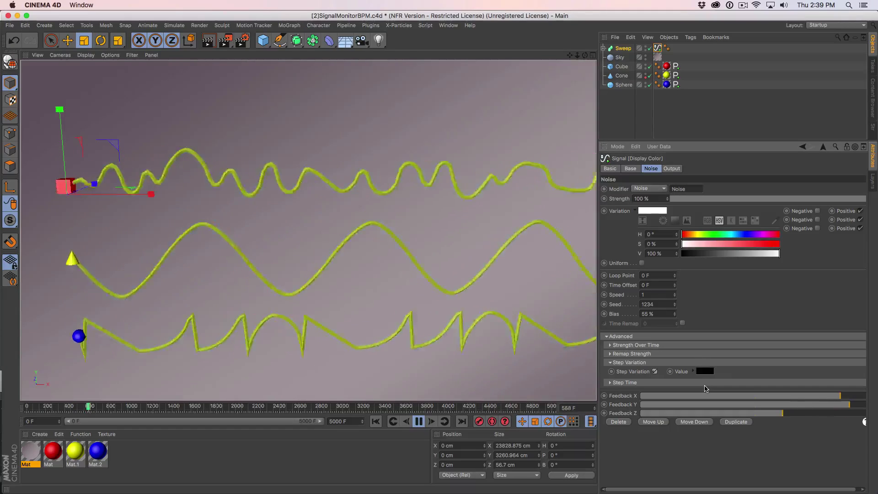
{"action": "left_click", "coordinate": [709, 371]}
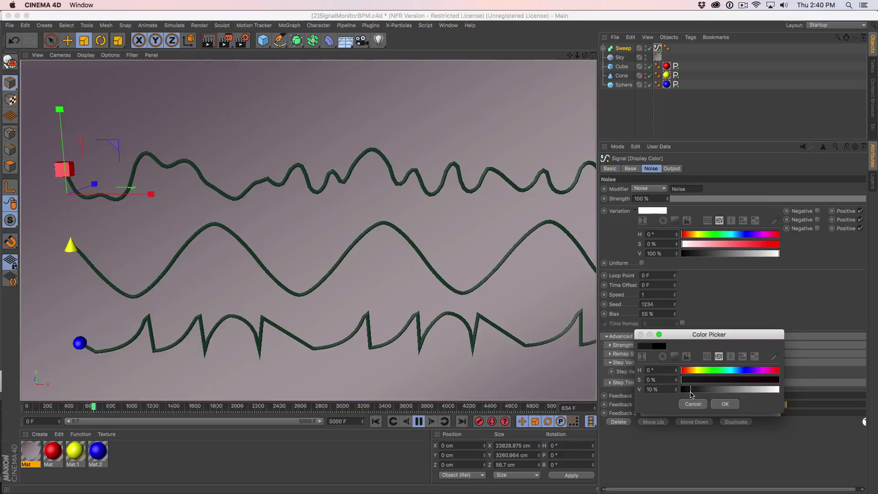
{"action": "left_click", "coordinate": [730, 406]}
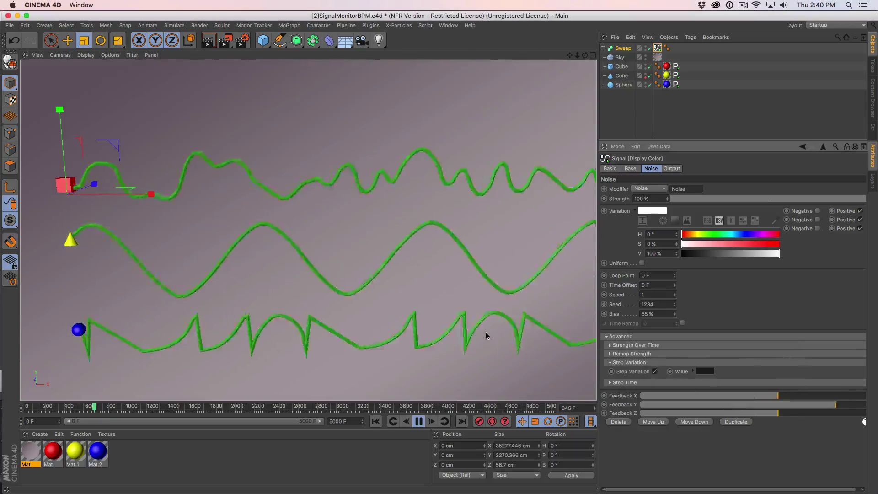
{"action": "left_click", "coordinate": [712, 372]}
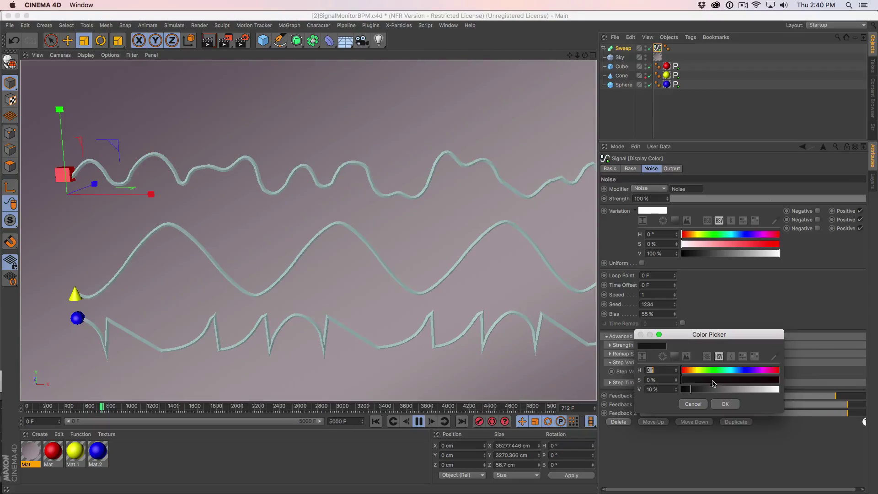
{"action": "left_click", "coordinate": [725, 404]}
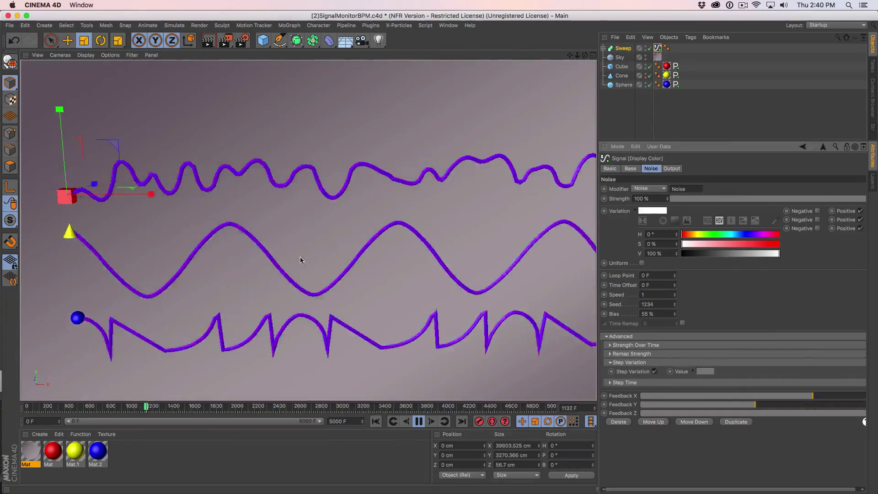
{"action": "left_click", "coordinate": [654, 362]}
Turn the colour noise's 5-frame Step Time back on, then stop playback.
{"action": "left_click", "coordinate": [655, 371]}
{"action": "left_click", "coordinate": [645, 380]}
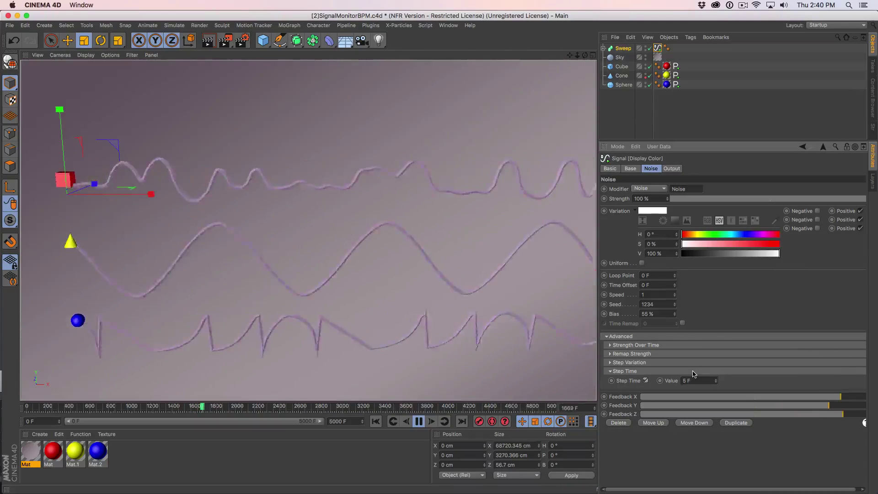
{"action": "left_click", "coordinate": [658, 276]}
{"action": "left_click", "coordinate": [615, 325]}
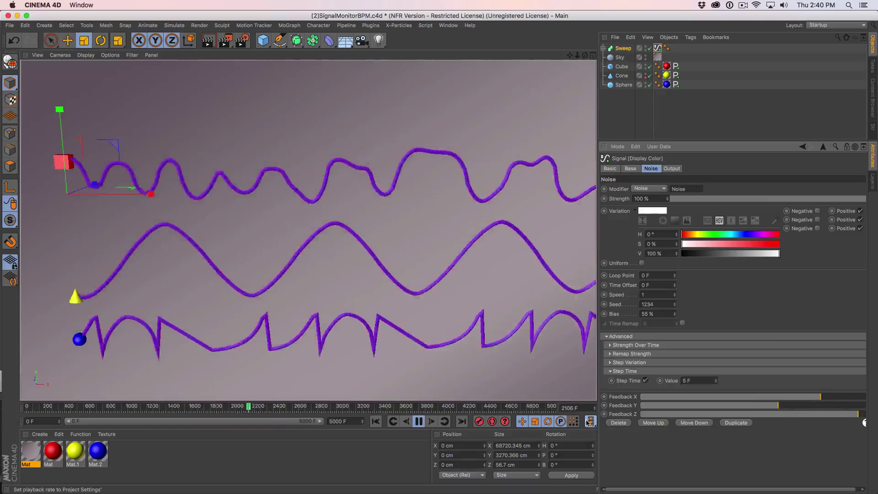
{"action": "left_click", "coordinate": [651, 371]}
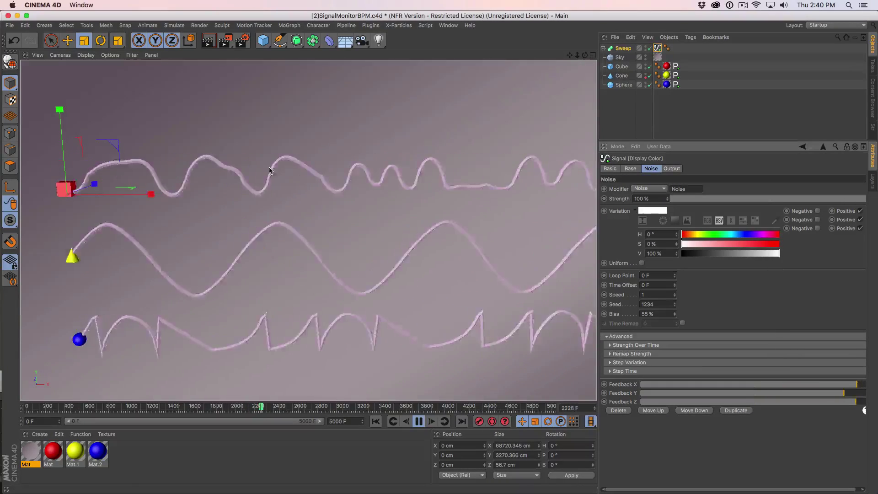
{"action": "left_click", "coordinate": [418, 421]}
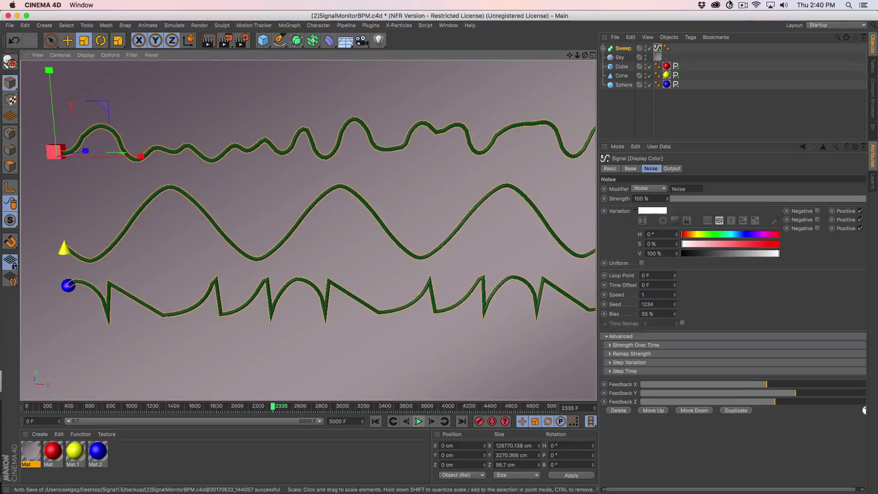